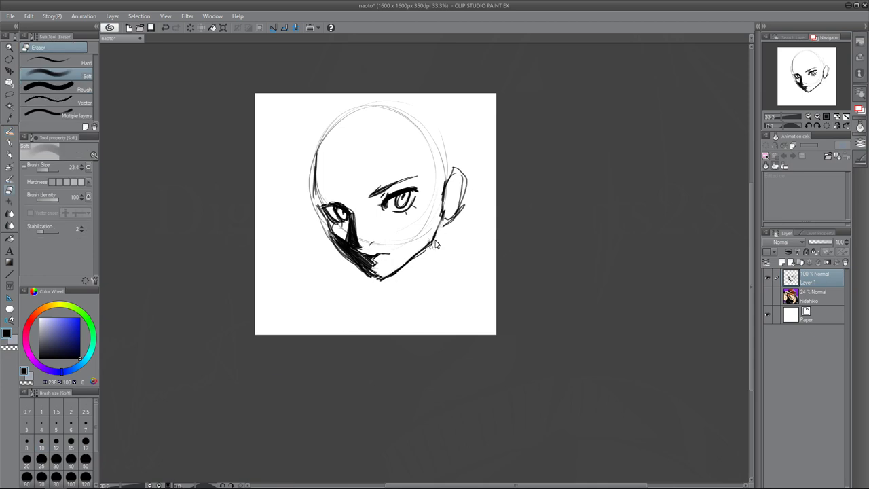
- Refine the shadow shapes beside the nose and far eye, alternating between eraser and brush
{"action": "mouse_move", "coordinate": [347, 203]}
{"action": "left_mouse_down"}
{"action": "mouse_move", "coordinate": [321, 218]}
{"action": "mouse_move", "coordinate": [347, 222]}
{"action": "mouse_move", "coordinate": [337, 220]}
{"action": "mouse_move", "coordinate": [377, 255]}
{"action": "left_mouse_up"}
{"action": "key", "text": "p"}
{"action": "key", "text": "e"}
{"action": "key", "text": "b"}
{"action": "key", "text": "e"}
{"action": "key", "text": "b"}
- Rough in a large cap over the head with a crown, a band and a brim low over the eyes
{"action": "left_click_drag", "start_coordinate": [333, 94], "coordinate": [287, 163]}
{"action": "mouse_move", "coordinate": [475, 102]}
{"action": "left_mouse_down"}
{"action": "mouse_move", "coordinate": [319, 157]}
{"action": "mouse_move", "coordinate": [358, 169]}
{"action": "left_mouse_up"}
{"action": "left_click_drag", "start_coordinate": [341, 102], "coordinate": [475, 139]}
{"action": "mouse_move", "coordinate": [308, 177]}
{"action": "left_mouse_down"}
{"action": "mouse_move", "coordinate": [352, 188]}
{"action": "mouse_move", "coordinate": [459, 142]}
{"action": "left_mouse_up"}
{"action": "left_click_drag", "start_coordinate": [302, 187], "coordinate": [327, 223]}
{"action": "left_click_drag", "start_coordinate": [344, 170], "coordinate": [416, 209]}
- Mirror the canvas view and strengthen the cap's outer contour with sketchy brush strokes
{"action": "key", "text": "h"}
{"action": "mouse_move", "coordinate": [435, 176]}
{"action": "left_mouse_down"}
{"action": "mouse_move", "coordinate": [511, 219]}
{"action": "mouse_move", "coordinate": [563, 132]}
{"action": "left_mouse_up"}
{"action": "left_click_drag", "start_coordinate": [519, 95], "coordinate": [570, 160]}
{"action": "left_click_drag", "start_coordinate": [408, 133], "coordinate": [378, 95]}
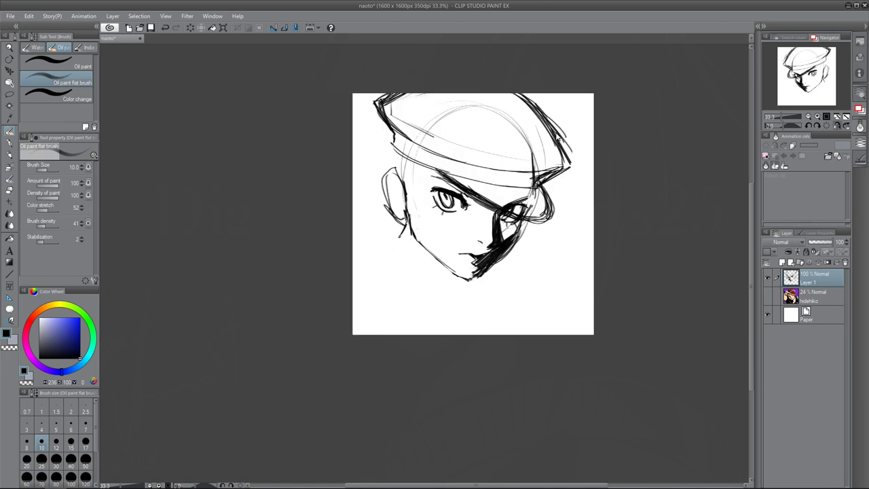
{"action": "left_click_drag", "start_coordinate": [570, 122], "coordinate": [547, 179]}
- Erase the head construction lines inside the cap and the facial lines overlapping the brim
{"action": "key", "text": "e"}
{"action": "mouse_move", "coordinate": [384, 95]}
{"action": "left_mouse_down"}
{"action": "mouse_move", "coordinate": [441, 139]}
{"action": "mouse_move", "coordinate": [567, 152]}
{"action": "left_mouse_up"}
{"action": "left_click_drag", "start_coordinate": [570, 122], "coordinate": [536, 183]}
{"action": "left_click_drag", "start_coordinate": [447, 146], "coordinate": [529, 102]}
{"action": "mouse_move", "coordinate": [451, 203]}
{"action": "left_mouse_down"}
{"action": "mouse_move", "coordinate": [530, 200]}
{"action": "mouse_move", "coordinate": [549, 218]}
{"action": "mouse_move", "coordinate": [495, 221]}
{"action": "left_mouse_up"}
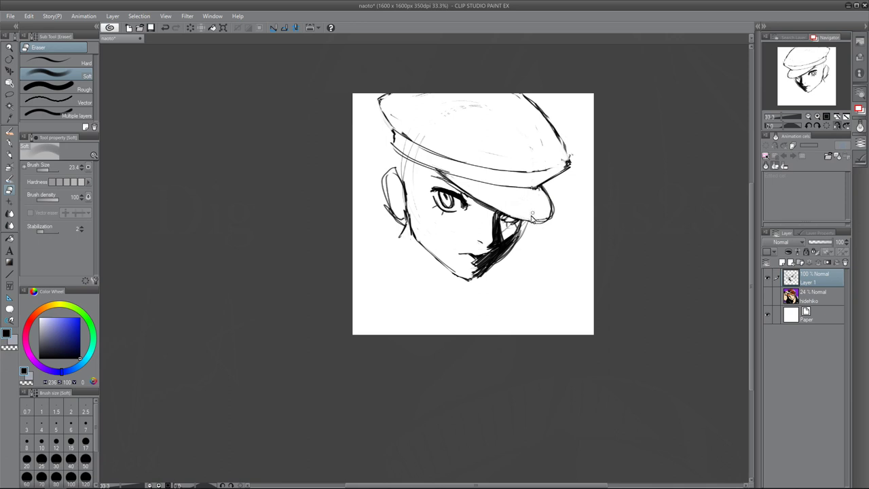
- Restore the unmirrored view and sketch the cap's brim edge, hatched underside, band and small buckle
{"action": "key", "text": "b"}
{"action": "key", "text": "h"}
{"action": "mouse_move", "coordinate": [297, 179]}
{"action": "left_mouse_down"}
{"action": "mouse_move", "coordinate": [344, 175]}
{"action": "mouse_move", "coordinate": [302, 178]}
{"action": "mouse_move", "coordinate": [305, 197]}
{"action": "left_mouse_up"}
{"action": "left_click_drag", "start_coordinate": [288, 164], "coordinate": [387, 167]}
{"action": "left_click_drag", "start_coordinate": [380, 149], "coordinate": [452, 119]}
{"action": "mouse_move", "coordinate": [397, 164]}
{"action": "left_mouse_down"}
{"action": "mouse_move", "coordinate": [415, 160]}
{"action": "mouse_move", "coordinate": [415, 170]}
{"action": "mouse_move", "coordinate": [373, 173]}
{"action": "left_mouse_up"}
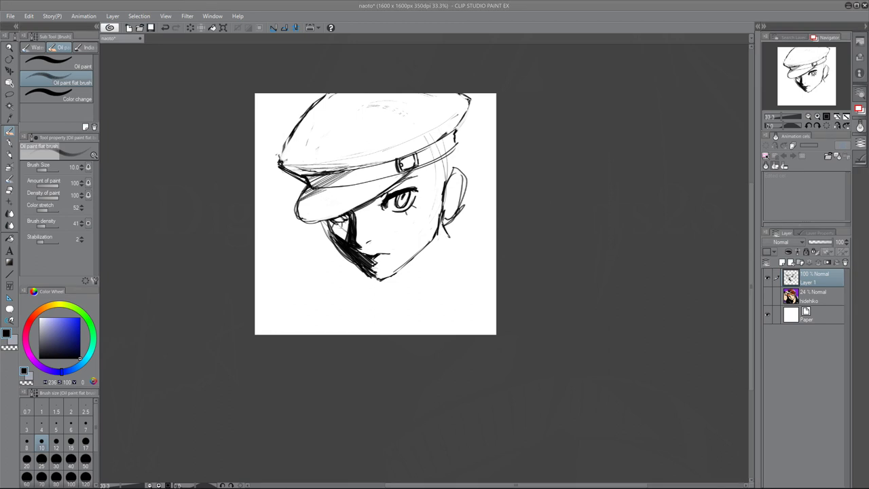
- Sketch curved panel seams across the cap's crown and erase leftover guide lines near the band
{"action": "left_click_drag", "start_coordinate": [372, 94], "coordinate": [431, 131]}
{"action": "left_click_drag", "start_coordinate": [327, 99], "coordinate": [298, 171]}
{"action": "key", "text": "e"}
{"action": "mouse_move", "coordinate": [411, 108]}
{"action": "left_mouse_down"}
{"action": "mouse_move", "coordinate": [438, 144]}
{"action": "mouse_move", "coordinate": [424, 128]}
{"action": "left_mouse_up"}
{"action": "key", "text": "b"}
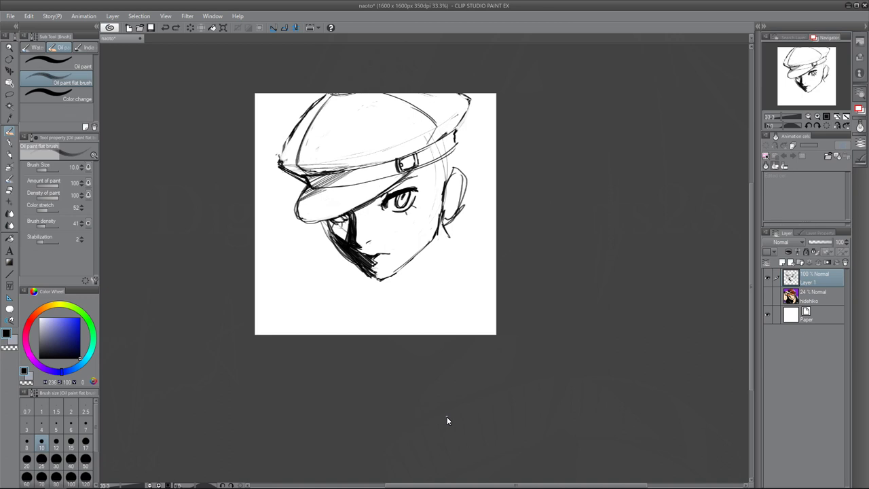
- Sketch loose hair strands below the cap around the ear and beside the far cheek
{"action": "left_click_drag", "start_coordinate": [455, 165], "coordinate": [432, 211]}
{"action": "mouse_move", "coordinate": [423, 170]}
{"action": "left_mouse_down"}
{"action": "mouse_move", "coordinate": [411, 196]}
{"action": "mouse_move", "coordinate": [419, 199]}
{"action": "mouse_move", "coordinate": [418, 238]}
{"action": "left_mouse_up"}
{"action": "left_click_drag", "start_coordinate": [339, 252], "coordinate": [317, 225]}
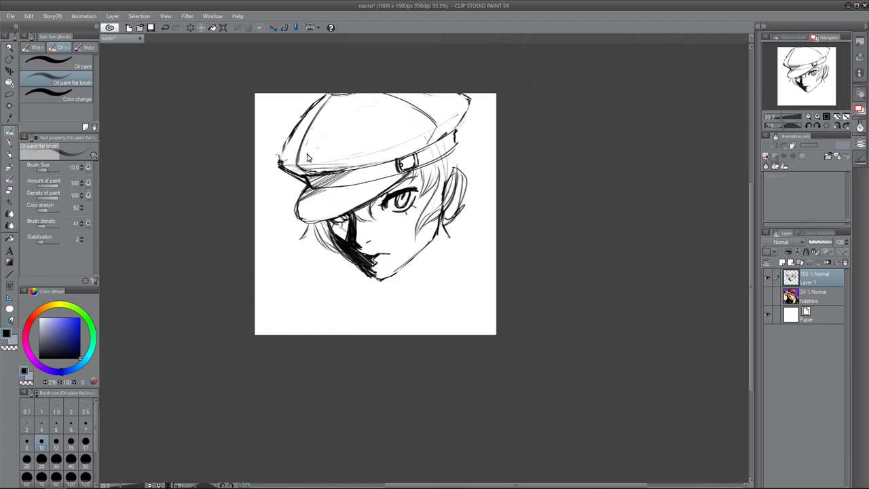
{"action": "left_click_drag", "start_coordinate": [456, 163], "coordinate": [448, 210]}
{"action": "mouse_move", "coordinate": [437, 206]}
{"action": "left_mouse_down"}
{"action": "mouse_move", "coordinate": [409, 244]}
{"action": "mouse_move", "coordinate": [422, 245]}
{"action": "left_mouse_up"}
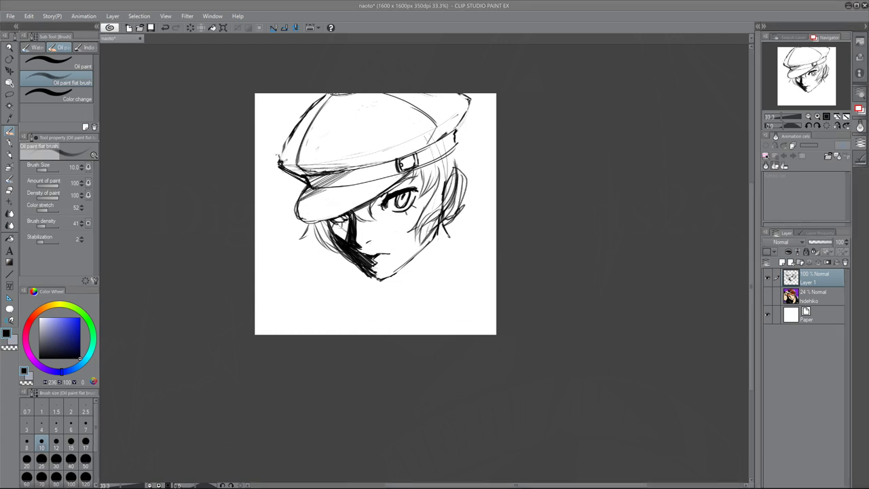
- Erase the inner ear and the messy hair strokes at the side of the face
{"action": "key", "text": "e"}
{"action": "mouse_move", "coordinate": [434, 178]}
{"action": "left_mouse_down"}
{"action": "mouse_move", "coordinate": [411, 234]}
{"action": "mouse_move", "coordinate": [437, 219]}
{"action": "left_mouse_up"}
{"action": "key", "text": "b"}
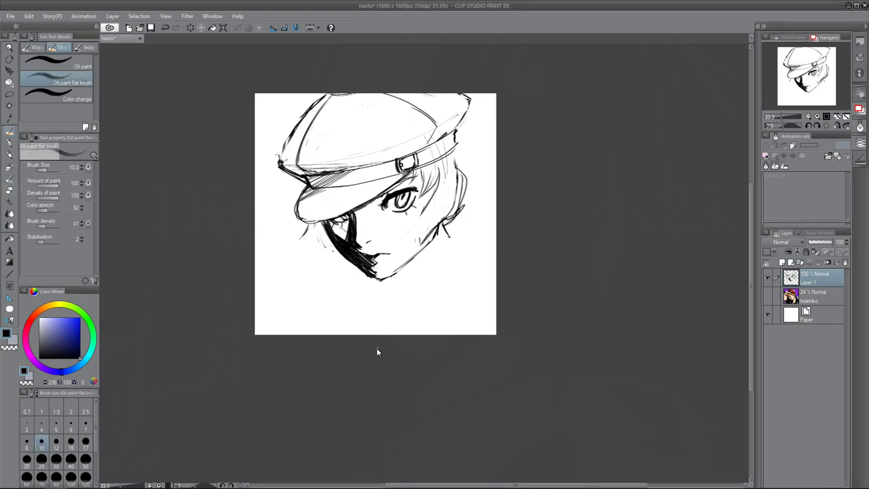
- Redraw the side hair as longer locks over the ear with flicked tips and add strands beside the far cheek
{"action": "mouse_move", "coordinate": [460, 154]}
{"action": "left_mouse_down"}
{"action": "mouse_move", "coordinate": [486, 213]}
{"action": "mouse_move", "coordinate": [469, 258]}
{"action": "mouse_move", "coordinate": [472, 183]}
{"action": "mouse_move", "coordinate": [450, 288]}
{"action": "mouse_move", "coordinate": [452, 252]}
{"action": "mouse_move", "coordinate": [474, 214]}
{"action": "mouse_move", "coordinate": [451, 163]}
{"action": "mouse_move", "coordinate": [442, 224]}
{"action": "left_mouse_up"}
{"action": "left_click_drag", "start_coordinate": [433, 189], "coordinate": [411, 248]}
{"action": "left_click_drag", "start_coordinate": [461, 177], "coordinate": [427, 239]}
{"action": "left_click_drag", "start_coordinate": [327, 226], "coordinate": [301, 250]}
{"action": "left_click_drag", "start_coordinate": [339, 239], "coordinate": [320, 257]}
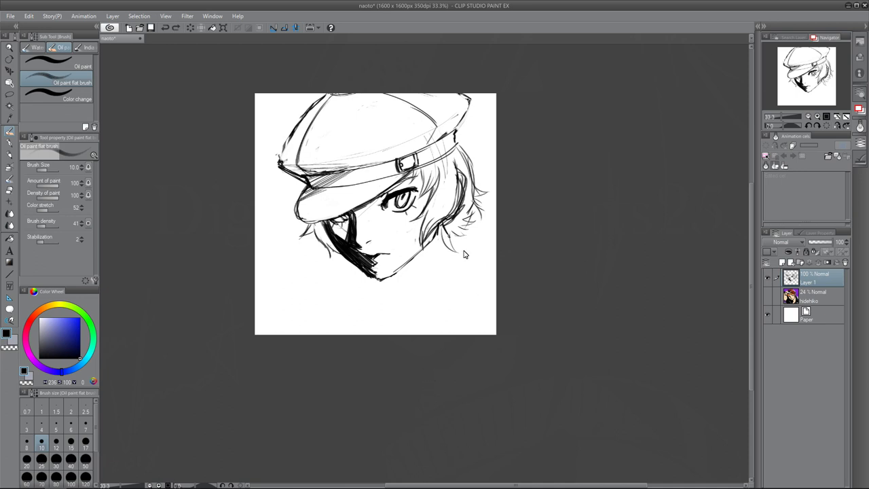
- Touch up the cap's pointed front edge and crown seam in the mirrored view, then flip the view back
{"action": "key", "text": "h"}
{"action": "mouse_move", "coordinate": [480, 166]}
{"action": "left_mouse_down"}
{"action": "mouse_move", "coordinate": [568, 160]}
{"action": "mouse_move", "coordinate": [523, 172]}
{"action": "left_mouse_up"}
{"action": "left_click_drag", "start_coordinate": [434, 126], "coordinate": [411, 151]}
{"action": "key", "text": "h"}
{"action": "mouse_move", "coordinate": [257, 273]}
{"action": "left_mouse_down"}
{"action": "mouse_move", "coordinate": [283, 203]}
{"action": "mouse_move", "coordinate": [255, 244]}
{"action": "left_mouse_up"}
{"action": "mouse_move", "coordinate": [303, 231]}
{"action": "left_mouse_down"}
{"action": "mouse_move", "coordinate": [255, 261]}
{"action": "mouse_move", "coordinate": [267, 251]}
{"action": "mouse_move", "coordinate": [255, 265]}
{"action": "mouse_move", "coordinate": [278, 290]}
{"action": "mouse_move", "coordinate": [255, 294]}
{"action": "mouse_move", "coordinate": [266, 334]}
{"action": "left_mouse_up"}
{"action": "key", "text": "ctrl+z"}
{"action": "key", "text": "ctrl+z"}
{"action": "key", "text": "ctrl+z"}
{"action": "key", "text": "ctrl+z"}
{"action": "key", "text": "ctrl+z"}
{"action": "key", "text": "ctrl+z"}
{"action": "key", "text": "ctrl+z"}
{"action": "key", "text": "ctrl+z"}
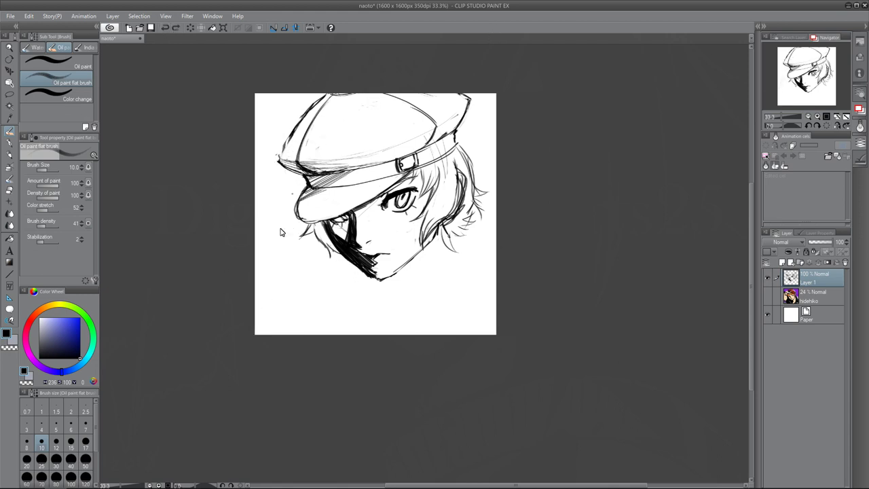
- Shift the whole sketch slightly toward the canvas's right edge and deselect it
{"action": "key", "text": "m"}
{"action": "key", "text": "ctrl+z"}
{"action": "key", "text": "ctrl+z"}
{"action": "key", "text": "ctrl+d"}
- Erase excess hair strokes along the canvas's right edge and behind the jaw
{"action": "key", "text": "e"}
{"action": "left_click_drag", "start_coordinate": [487, 193], "coordinate": [487, 241]}
{"action": "left_click_drag", "start_coordinate": [489, 159], "coordinate": [484, 190]}
{"action": "mouse_move", "coordinate": [462, 204]}
{"action": "left_mouse_down"}
{"action": "mouse_move", "coordinate": [451, 230]}
{"action": "mouse_move", "coordinate": [475, 173]}
{"action": "mouse_move", "coordinate": [475, 246]}
{"action": "mouse_move", "coordinate": [448, 252]}
{"action": "left_mouse_up"}
{"action": "key", "text": "b"}
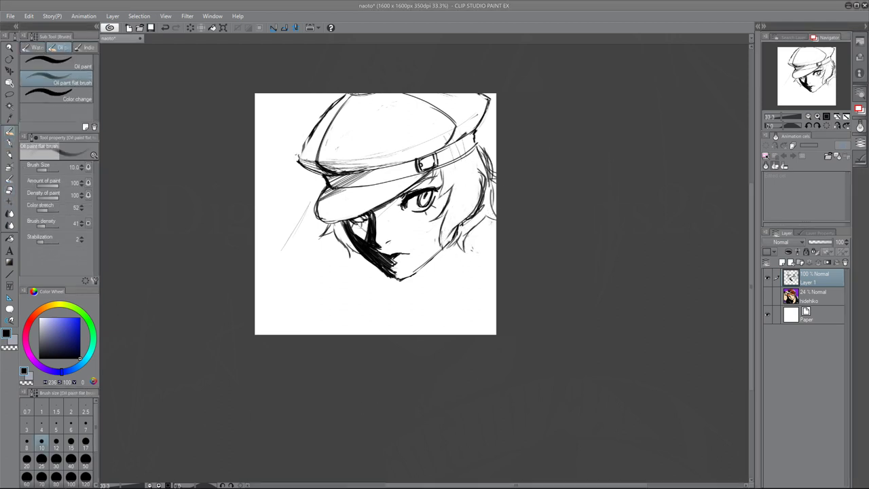
- Sketch the jacket's raised collar, the shirt collar under the chin and the shoulder folds
{"action": "left_click_drag", "start_coordinate": [383, 270], "coordinate": [295, 334]}
{"action": "left_click_drag", "start_coordinate": [372, 266], "coordinate": [305, 302]}
{"action": "left_click_drag", "start_coordinate": [408, 277], "coordinate": [465, 249]}
{"action": "left_click_drag", "start_coordinate": [412, 286], "coordinate": [412, 300]}
{"action": "mouse_move", "coordinate": [468, 250]}
{"action": "left_mouse_down"}
{"action": "mouse_move", "coordinate": [471, 280]}
{"action": "mouse_move", "coordinate": [408, 298]}
{"action": "mouse_move", "coordinate": [397, 333]}
{"action": "left_mouse_up"}
{"action": "left_click_drag", "start_coordinate": [461, 306], "coordinate": [420, 329]}
{"action": "left_click_drag", "start_coordinate": [482, 268], "coordinate": [444, 333]}
- Erase part of the jacket lapel and redraw it, adding the sleeve, shoulder line and front opening
{"action": "key", "text": "e"}
{"action": "left_click_drag", "start_coordinate": [313, 306], "coordinate": [299, 327]}
{"action": "key", "text": "b"}
{"action": "left_click_drag", "start_coordinate": [372, 267], "coordinate": [313, 296]}
{"action": "left_click_drag", "start_coordinate": [314, 295], "coordinate": [347, 332]}
{"action": "left_click_drag", "start_coordinate": [496, 243], "coordinate": [475, 273]}
{"action": "left_click_drag", "start_coordinate": [394, 290], "coordinate": [395, 334]}
{"action": "mouse_move", "coordinate": [391, 276]}
{"action": "left_mouse_down"}
{"action": "mouse_move", "coordinate": [350, 314]}
{"action": "mouse_move", "coordinate": [287, 334]}
{"action": "left_mouse_up"}
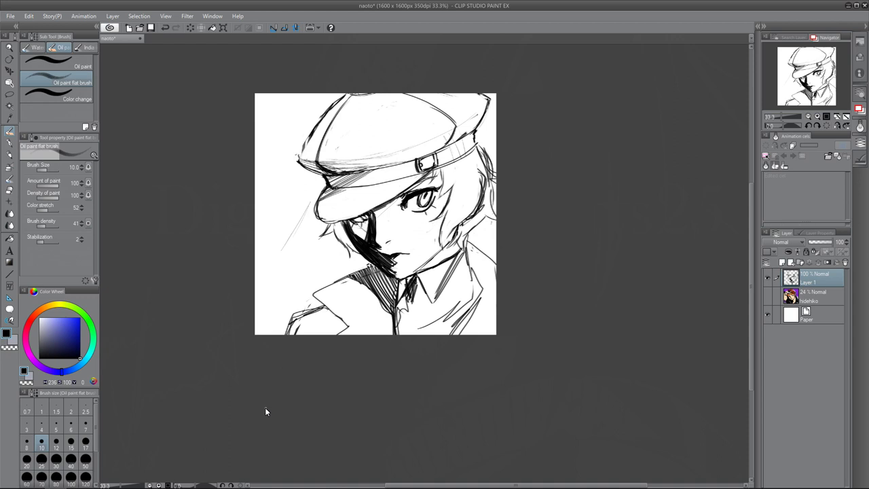
- Sketch a diagonal line behind the cap and check the composition in the mirrored view
{"action": "left_click_drag", "start_coordinate": [318, 127], "coordinate": [255, 171]}
{"action": "key", "text": "h"}
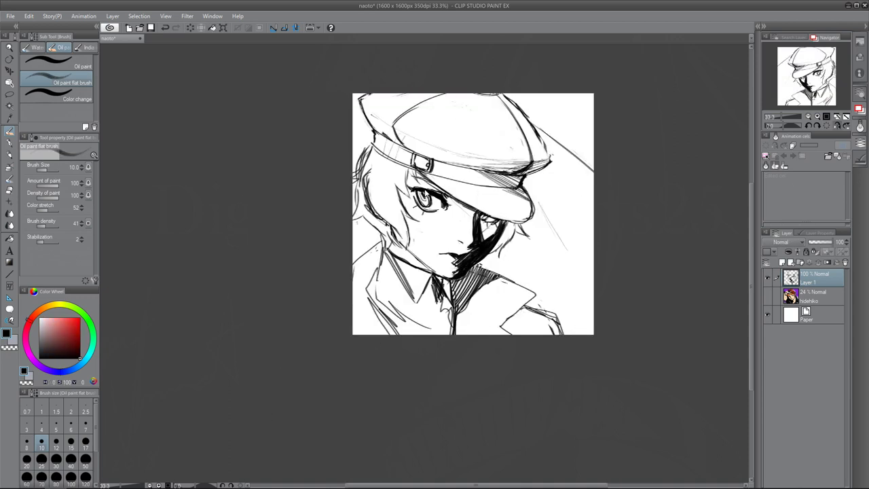
{"action": "key", "text": "h"}
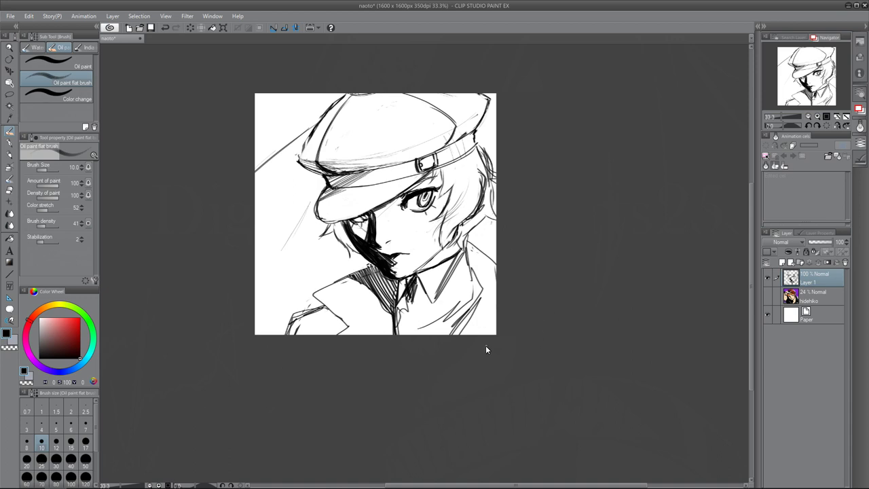
- Set the oil paint flat brush size to 12
{"action": "key", "text": "e"}
{"action": "key", "text": "b"}
{"action": "key", "text": "bracketright"}
{"action": "key", "text": "bracketright"}
{"action": "key", "text": "bracketright"}
{"action": "key", "text": "bracketright"}
{"action": "key", "text": "bracketright"}
{"action": "key", "text": "bracketright"}
{"action": "key", "text": "bracketleft"}
{"action": "key", "text": "bracketleft"}
{"action": "key", "text": "bracketleft"}
{"action": "key", "text": "bracketleft"}
{"action": "key", "text": "bracketleft"}
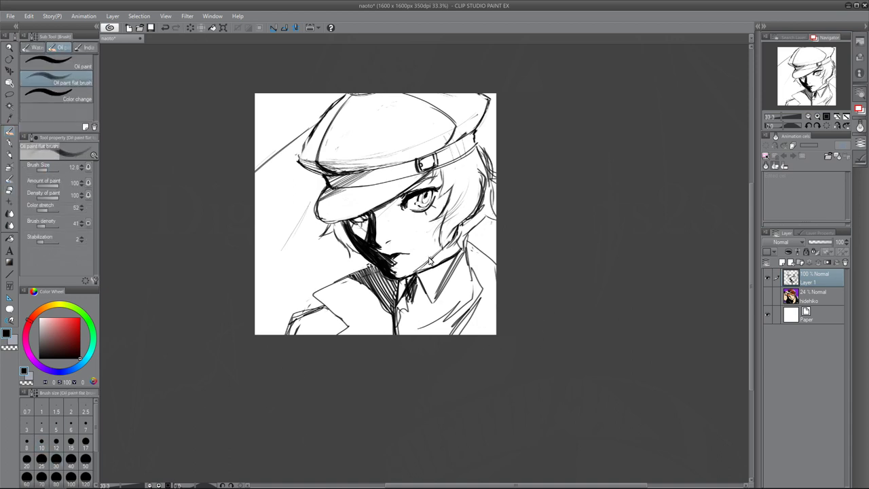
- Add a new layer above the sketch, return to Layer 1 and sketch the ribbon tie below the collar
{"action": "key", "text": "ctrl+shift+n"}
{"action": "left_click", "coordinate": [410, 253], "text": "alt"}
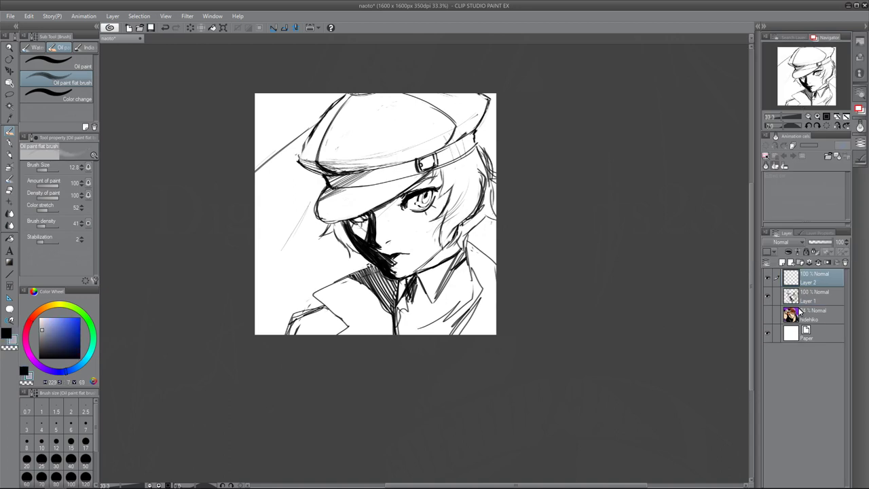
{"action": "key", "text": "alt+bracketleft"}
{"action": "left_click_drag", "start_coordinate": [411, 283], "coordinate": [410, 336]}
{"action": "left_click_drag", "start_coordinate": [371, 303], "coordinate": [433, 318]}
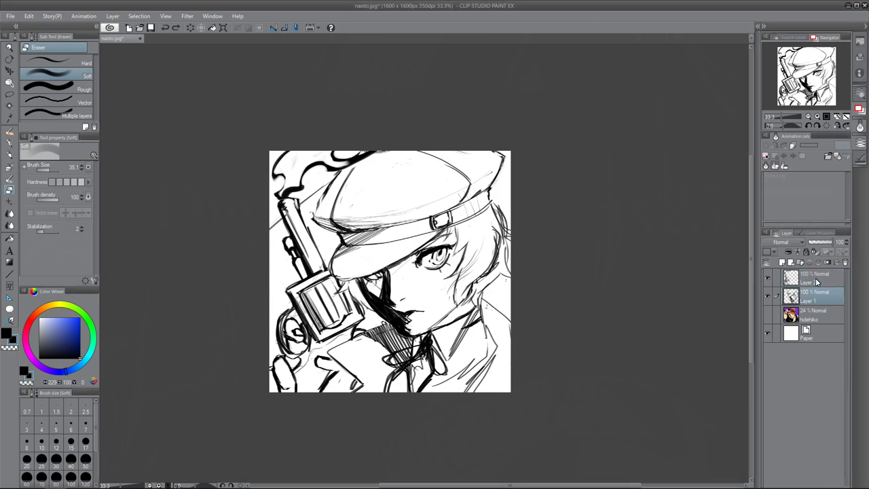
- Ink the jawline, the edge of the face shadow and the mouth on Layer 3 with the Mapping pen
{"action": "key", "text": "p"}
{"action": "key", "text": "ctrl+plus"}
{"action": "mouse_move", "coordinate": [323, 290]}
{"action": "left_mouse_down"}
{"action": "mouse_move", "coordinate": [401, 374]}
{"action": "mouse_move", "coordinate": [422, 372]}
{"action": "left_mouse_up"}
{"action": "left_click_drag", "start_coordinate": [490, 303], "coordinate": [419, 372]}
{"action": "mouse_move", "coordinate": [366, 272]}
{"action": "left_mouse_down"}
{"action": "mouse_move", "coordinate": [375, 320]}
{"action": "mouse_move", "coordinate": [389, 336]}
{"action": "mouse_move", "coordinate": [425, 334]}
{"action": "left_mouse_up"}
{"action": "left_click_drag", "start_coordinate": [398, 338], "coordinate": [400, 343]}
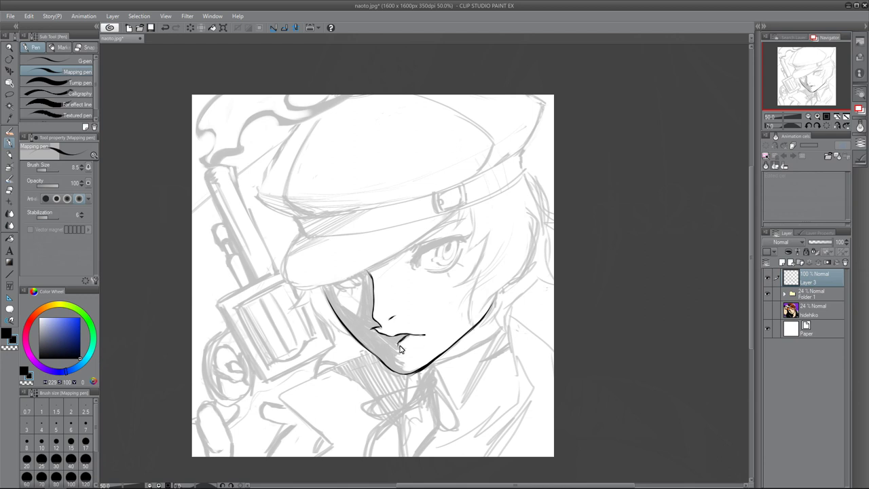
- Ink the near eye's lash line, iris and pupil, cleaning up stray marks around the lashes
{"action": "mouse_move", "coordinate": [422, 256]}
{"action": "left_mouse_down"}
{"action": "mouse_move", "coordinate": [468, 240]}
{"action": "mouse_move", "coordinate": [411, 261]}
{"action": "left_mouse_up"}
{"action": "mouse_move", "coordinate": [410, 261]}
{"action": "left_mouse_down"}
{"action": "mouse_move", "coordinate": [406, 271]}
{"action": "mouse_move", "coordinate": [451, 243]}
{"action": "mouse_move", "coordinate": [440, 265]}
{"action": "left_mouse_up"}
{"action": "left_click_drag", "start_coordinate": [460, 241], "coordinate": [457, 256]}
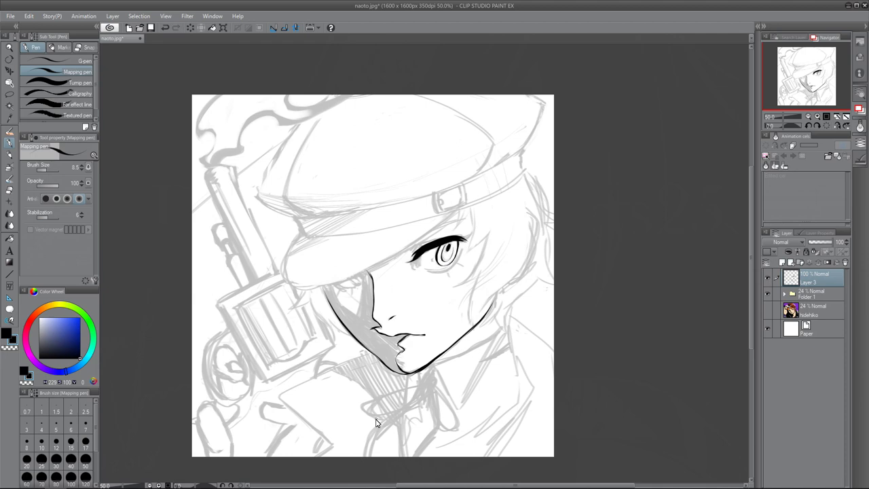
{"action": "mouse_move", "coordinate": [449, 247]}
{"action": "left_mouse_down"}
{"action": "mouse_move", "coordinate": [461, 266]}
{"action": "mouse_move", "coordinate": [447, 275]}
{"action": "left_mouse_up"}
{"action": "key", "text": "ctrl+z"}
{"action": "key", "text": "e"}
{"action": "mouse_move", "coordinate": [432, 264]}
{"action": "left_mouse_down"}
{"action": "mouse_move", "coordinate": [464, 241]}
{"action": "mouse_move", "coordinate": [449, 232]}
{"action": "mouse_move", "coordinate": [420, 238]}
{"action": "left_mouse_up"}
{"action": "key", "text": "p"}
- Ink the cap's brim and the brow beneath it, cleaning up the lines in the mirrored view
{"action": "mouse_move", "coordinate": [458, 215]}
{"action": "left_mouse_down"}
{"action": "mouse_move", "coordinate": [281, 268]}
{"action": "mouse_move", "coordinate": [298, 235]}
{"action": "left_mouse_up"}
{"action": "left_click", "coordinate": [835, 126]}
{"action": "left_click_drag", "start_coordinate": [428, 236], "coordinate": [563, 293]}
{"action": "key", "text": "e"}
{"action": "left_click_drag", "start_coordinate": [401, 218], "coordinate": [547, 292]}
{"action": "mouse_move", "coordinate": [550, 244]}
{"action": "left_mouse_down"}
{"action": "mouse_move", "coordinate": [560, 284]}
{"action": "mouse_move", "coordinate": [555, 245]}
{"action": "mouse_move", "coordinate": [563, 271]}
{"action": "left_mouse_up"}
{"action": "key", "text": "p"}
{"action": "left_click", "coordinate": [835, 126]}
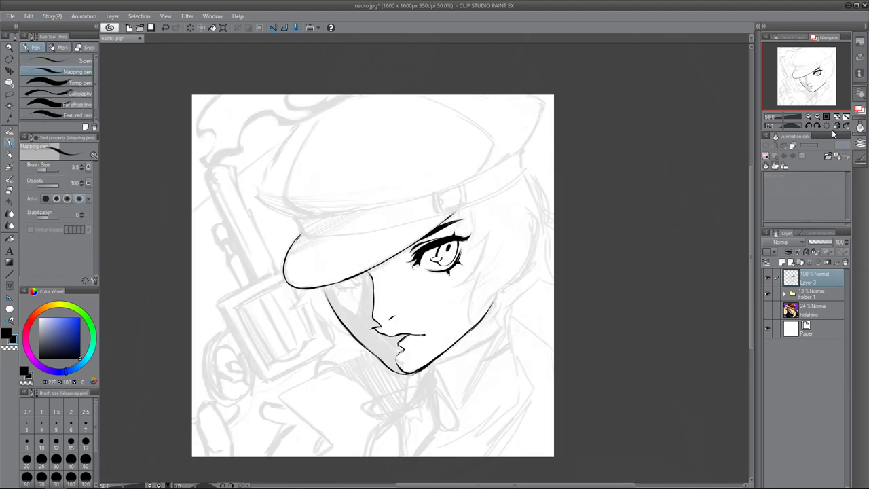
- Trim the brow lines, ink the far eye and fill the face's shadow under the brim with solid black
{"action": "key", "text": "e"}
{"action": "left_click_drag", "start_coordinate": [464, 222], "coordinate": [427, 232]}
{"action": "key", "text": "p"}
{"action": "left_click_drag", "start_coordinate": [333, 287], "coordinate": [350, 285]}
{"action": "left_click_drag", "start_coordinate": [401, 350], "coordinate": [394, 362]}
{"action": "left_click_drag", "start_coordinate": [367, 272], "coordinate": [356, 315]}
{"action": "mouse_move", "coordinate": [332, 284]}
{"action": "left_mouse_down"}
{"action": "mouse_move", "coordinate": [353, 312]}
{"action": "mouse_move", "coordinate": [341, 310]}
{"action": "left_mouse_up"}
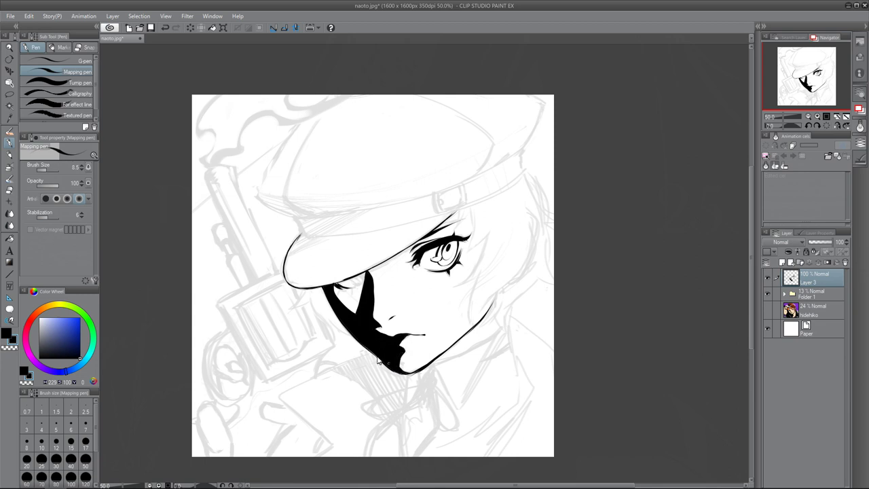
{"action": "mouse_move", "coordinate": [367, 281]}
{"action": "left_mouse_down"}
{"action": "mouse_move", "coordinate": [353, 302]}
{"action": "mouse_move", "coordinate": [342, 288]}
{"action": "mouse_move", "coordinate": [352, 289]}
{"action": "left_mouse_up"}
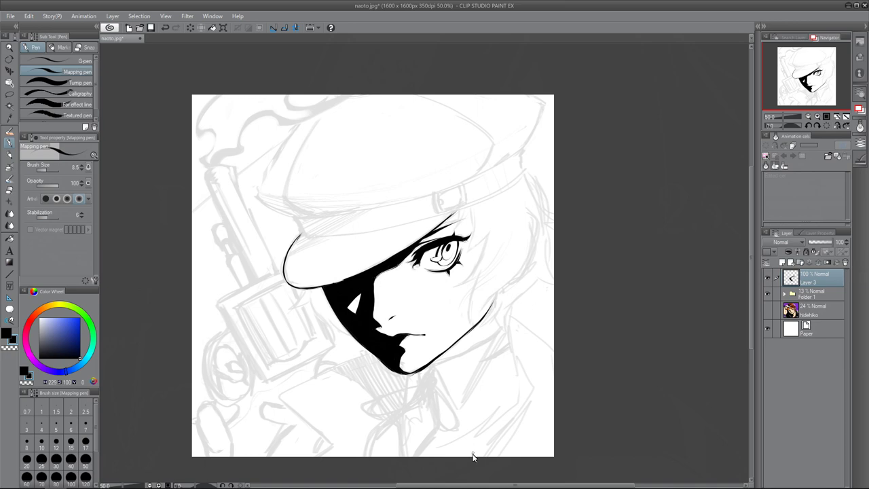
{"action": "left_click", "coordinate": [817, 122]}
{"action": "left_click", "coordinate": [807, 122]}
{"action": "key", "text": "e"}
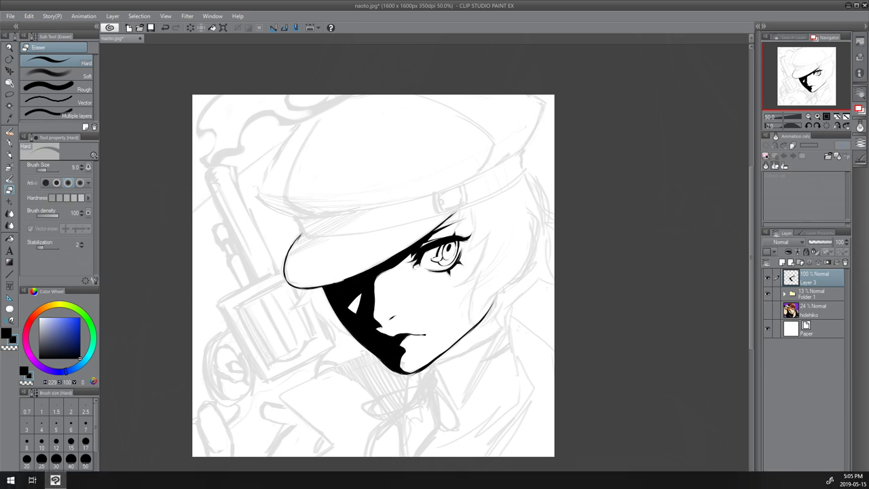
{"action": "key", "text": "p"}
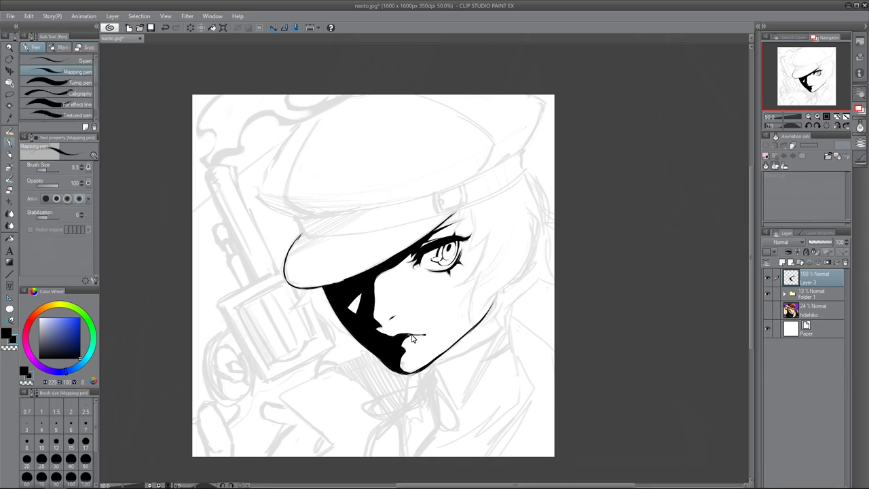
- Ink the fringe beside the near eye and the side hair curving toward the jaw, erasing overlapping lines
{"action": "left_click_drag", "start_coordinate": [456, 211], "coordinate": [473, 265]}
{"action": "left_click_drag", "start_coordinate": [497, 211], "coordinate": [475, 283]}
{"action": "mouse_move", "coordinate": [448, 285]}
{"action": "left_mouse_down"}
{"action": "mouse_move", "coordinate": [502, 254]}
{"action": "mouse_move", "coordinate": [474, 333]}
{"action": "mouse_move", "coordinate": [517, 274]}
{"action": "left_mouse_up"}
{"action": "mouse_move", "coordinate": [531, 203]}
{"action": "left_mouse_down"}
{"action": "mouse_move", "coordinate": [501, 296]}
{"action": "mouse_move", "coordinate": [475, 319]}
{"action": "left_mouse_up"}
{"action": "key", "text": "e"}
{"action": "left_click_drag", "start_coordinate": [527, 256], "coordinate": [496, 294]}
{"action": "mouse_move", "coordinate": [473, 213]}
{"action": "left_mouse_down"}
{"action": "mouse_move", "coordinate": [468, 249]}
{"action": "mouse_move", "coordinate": [475, 215]}
{"action": "mouse_move", "coordinate": [461, 234]}
{"action": "left_mouse_up"}
- Ink the pointed lower locks of hair along the jaw, trimming their tips with the eraser
{"action": "key", "text": "p"}
{"action": "left_click_drag", "start_coordinate": [520, 268], "coordinate": [483, 316]}
{"action": "key", "text": "e"}
{"action": "key", "text": "p"}
{"action": "left_click_drag", "start_coordinate": [520, 265], "coordinate": [466, 317]}
{"action": "key", "text": "e"}
{"action": "key", "text": "p"}
{"action": "key", "text": "e"}
{"action": "key", "text": "p"}
{"action": "left_click_drag", "start_coordinate": [477, 279], "coordinate": [471, 328]}
{"action": "key", "text": "e"}
{"action": "key", "text": "p"}
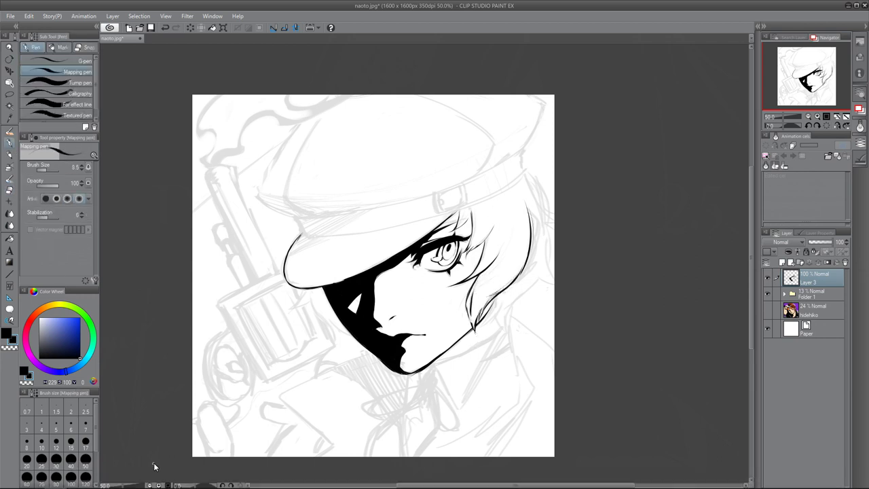
- Ink the back hair's outer contour and the pointed locks behind the jaw, erasing stray ends near the nape
{"action": "left_click_drag", "start_coordinate": [534, 216], "coordinate": [513, 282]}
{"action": "left_click_drag", "start_coordinate": [526, 171], "coordinate": [554, 222]}
{"action": "left_click_drag", "start_coordinate": [498, 300], "coordinate": [479, 327]}
{"action": "left_click_drag", "start_coordinate": [532, 283], "coordinate": [508, 328]}
{"action": "left_click_drag", "start_coordinate": [553, 274], "coordinate": [520, 302]}
{"action": "left_click_drag", "start_coordinate": [547, 224], "coordinate": [553, 270]}
{"action": "key", "text": "e"}
{"action": "mouse_move", "coordinate": [551, 229]}
{"action": "left_mouse_down"}
{"action": "mouse_move", "coordinate": [519, 277]}
{"action": "mouse_move", "coordinate": [534, 236]}
{"action": "left_mouse_up"}
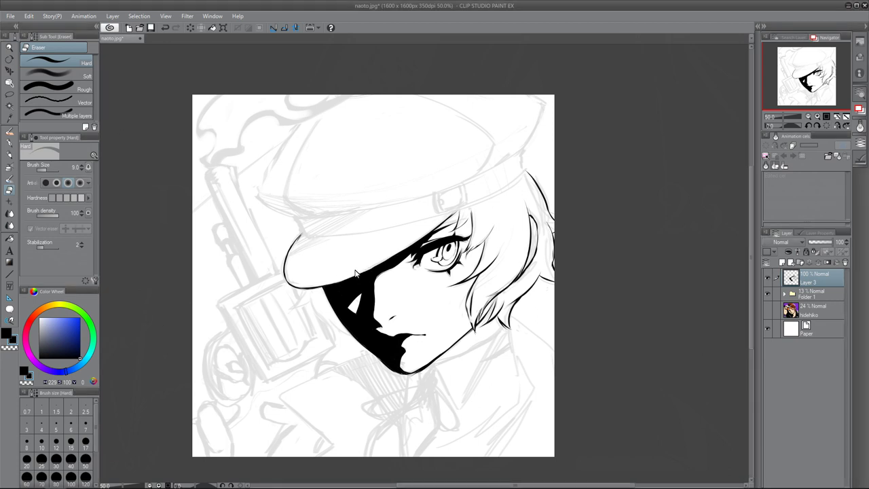
- Ink the far-side hair tufts under the brim, extend the black shadow to them and erase the overlap with the face edge
{"action": "key", "text": "p"}
{"action": "left_click_drag", "start_coordinate": [307, 291], "coordinate": [290, 311]}
{"action": "left_click_drag", "start_coordinate": [313, 303], "coordinate": [353, 341]}
{"action": "key", "text": "e"}
{"action": "key", "text": "ctrl+z"}
{"action": "left_click", "coordinate": [13, 144]}
{"action": "mouse_move", "coordinate": [310, 301]}
{"action": "left_mouse_down"}
{"action": "mouse_move", "coordinate": [326, 325]}
{"action": "mouse_move", "coordinate": [337, 321]}
{"action": "left_mouse_up"}
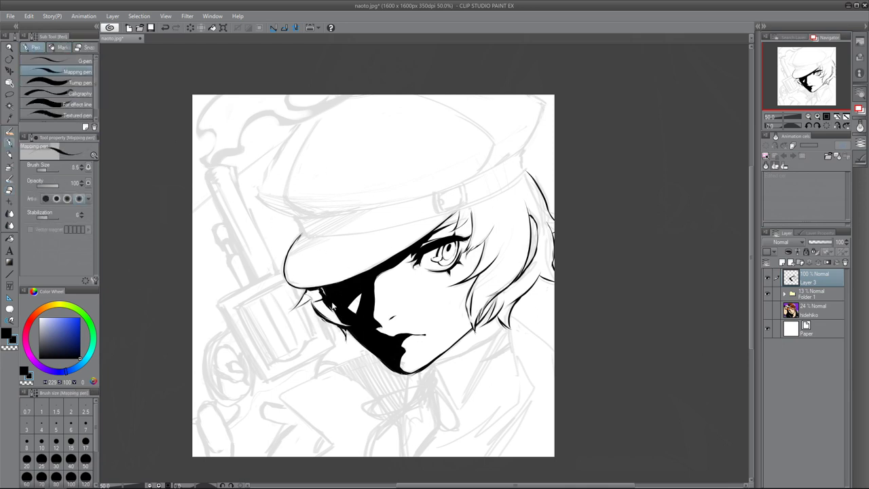
{"action": "key", "text": "e"}
{"action": "mouse_move", "coordinate": [314, 306]}
{"action": "left_mouse_down"}
{"action": "mouse_move", "coordinate": [340, 325]}
{"action": "mouse_move", "coordinate": [335, 311]}
{"action": "left_mouse_up"}
{"action": "key", "text": "p"}
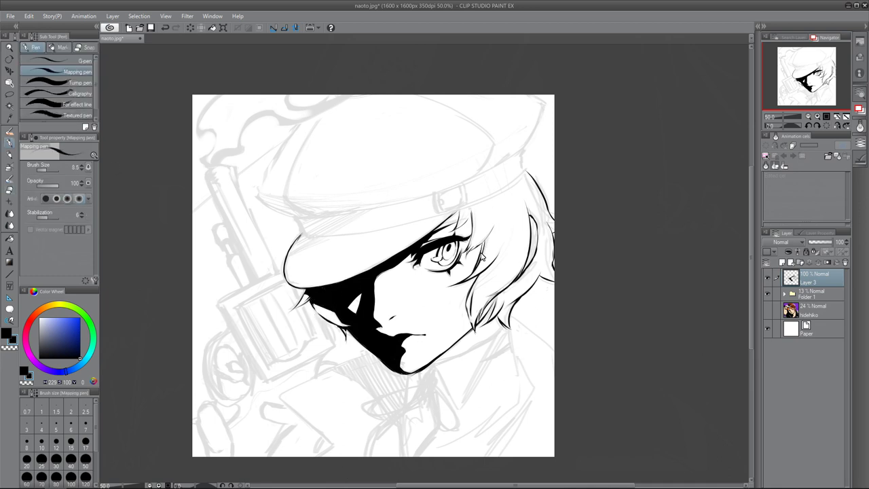
{"action": "key", "text": "ctrl+z"}
- Ink the cap crown's outer silhouette on both sides and tidy its corners with the eraser
{"action": "mouse_move", "coordinate": [333, 96]}
{"action": "left_mouse_down"}
{"action": "mouse_move", "coordinate": [258, 188]}
{"action": "mouse_move", "coordinate": [266, 182]}
{"action": "mouse_move", "coordinate": [299, 219]}
{"action": "left_mouse_up"}
{"action": "left_click_drag", "start_coordinate": [543, 109], "coordinate": [524, 149]}
{"action": "key", "text": "e"}
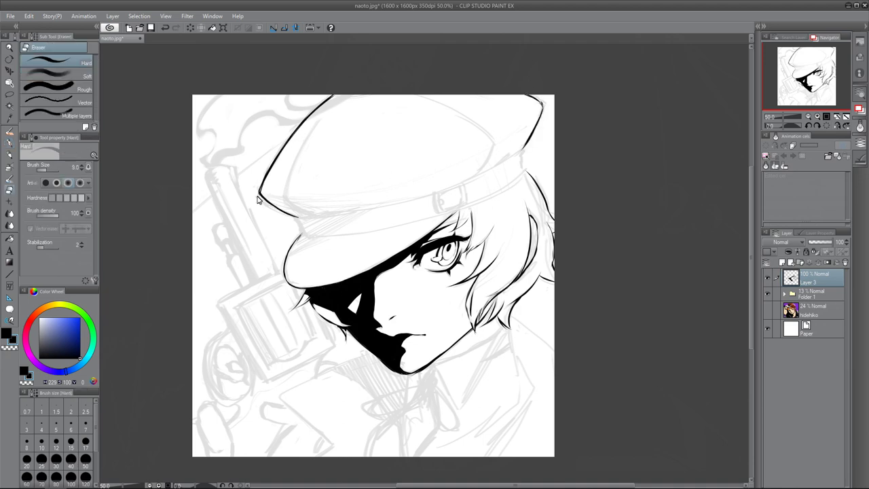
{"action": "key", "text": "p"}
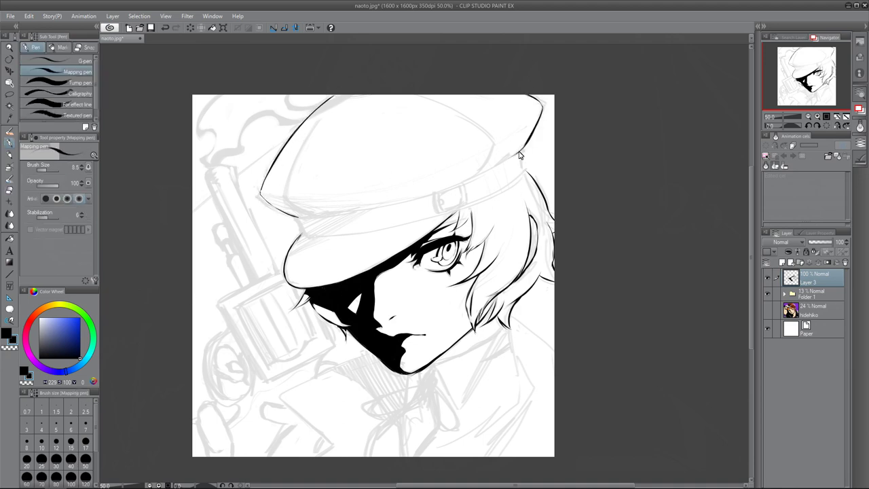
- Ink the crown's long lower edge above the band in a rotated view and thin the line with the soft eraser
{"action": "key", "text": "ctrl+shift+r"}
{"action": "left_click_drag", "start_coordinate": [324, 373], "coordinate": [587, 332]}
{"action": "left_click_drag", "start_coordinate": [405, 340], "coordinate": [557, 313]}
{"action": "key", "text": "e"}
{"action": "left_click_drag", "start_coordinate": [441, 333], "coordinate": [557, 312]}
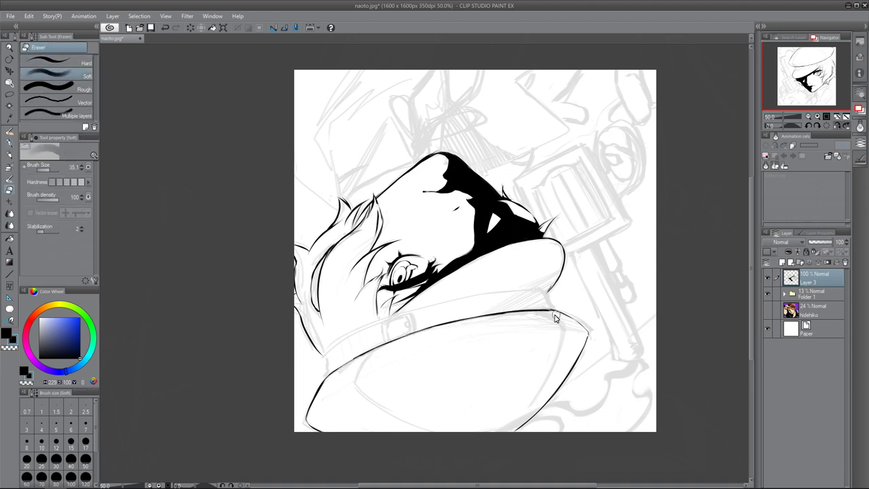
{"action": "left_click_drag", "start_coordinate": [407, 336], "coordinate": [556, 312]}
{"action": "key", "text": "ctrl+shift+r"}
- Ink the crown's front lower edge and the two curved panel seams running up to its top
{"action": "key", "text": "p"}
{"action": "left_click_drag", "start_coordinate": [259, 196], "coordinate": [390, 202]}
{"action": "mouse_move", "coordinate": [334, 99]}
{"action": "left_mouse_down"}
{"action": "mouse_move", "coordinate": [285, 180]}
{"action": "mouse_move", "coordinate": [314, 216]}
{"action": "left_mouse_up"}
{"action": "mouse_move", "coordinate": [427, 95]}
{"action": "left_mouse_down"}
{"action": "mouse_move", "coordinate": [499, 151]}
{"action": "mouse_move", "coordinate": [481, 174]}
{"action": "left_mouse_up"}
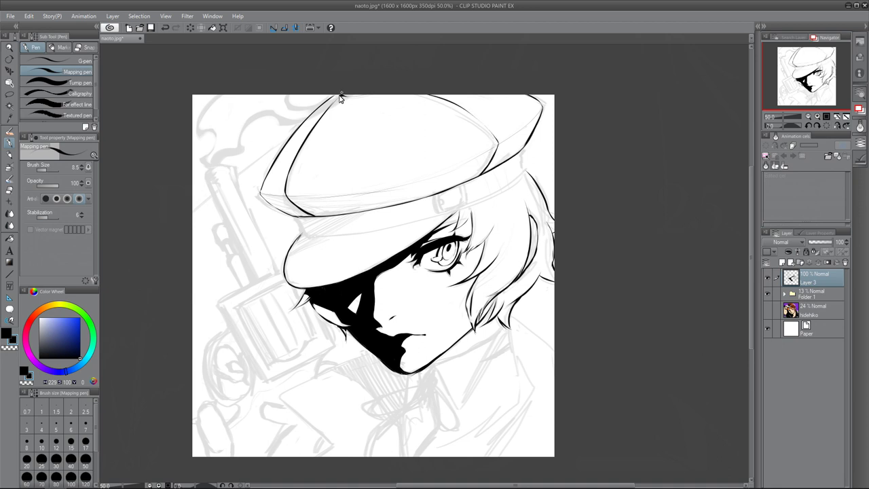
- Ink the cap's band edges and draw the rectangular buckle on it, cleaning up the lines around the buckle
{"action": "mouse_move", "coordinate": [524, 152]}
{"action": "left_mouse_down"}
{"action": "mouse_move", "coordinate": [488, 193]}
{"action": "mouse_move", "coordinate": [407, 221]}
{"action": "mouse_move", "coordinate": [306, 238]}
{"action": "left_mouse_up"}
{"action": "key", "text": "e"}
{"action": "key", "text": "p"}
{"action": "left_click_drag", "start_coordinate": [438, 194], "coordinate": [437, 216]}
{"action": "mouse_move", "coordinate": [463, 183]}
{"action": "left_mouse_down"}
{"action": "mouse_move", "coordinate": [468, 211]}
{"action": "mouse_move", "coordinate": [442, 209]}
{"action": "left_mouse_up"}
{"action": "mouse_move", "coordinate": [458, 191]}
{"action": "left_mouse_down"}
{"action": "mouse_move", "coordinate": [465, 212]}
{"action": "mouse_move", "coordinate": [460, 188]}
{"action": "left_mouse_up"}
{"action": "key", "text": "e"}
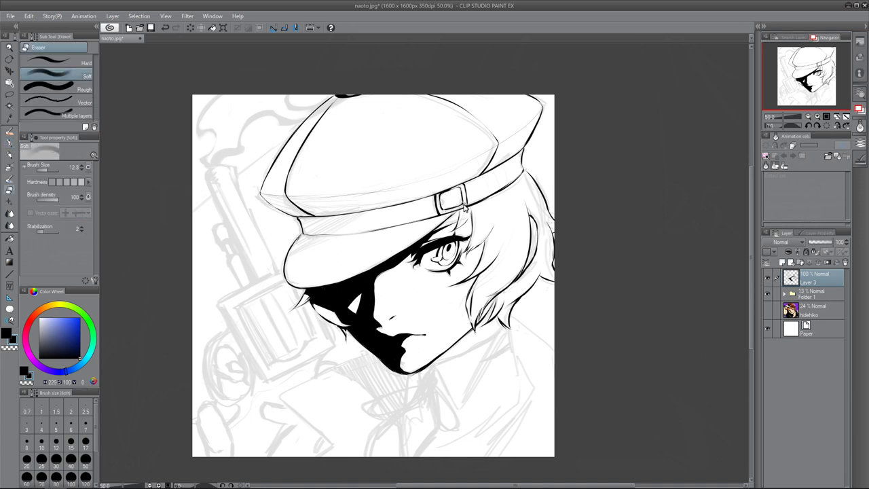
{"action": "key", "text": "p"}
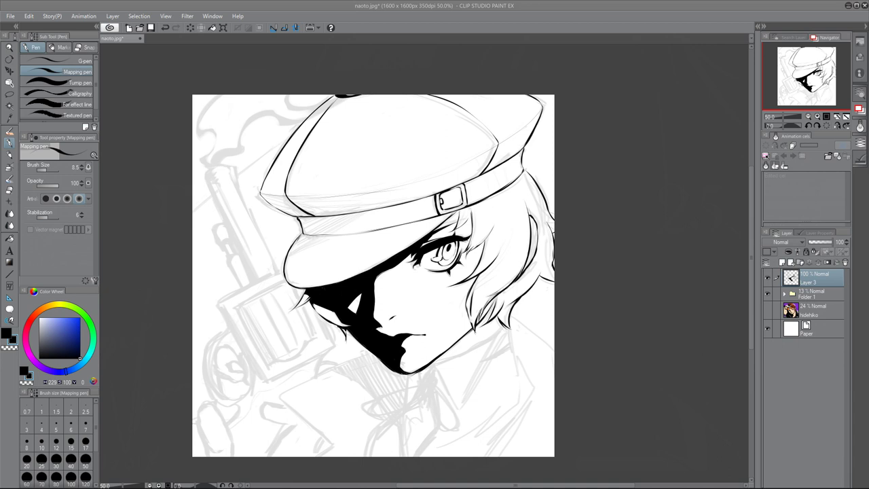
- Ink the coat's far lapel, front opening and near-side edge below the neck
{"action": "mouse_move", "coordinate": [282, 398]}
{"action": "left_mouse_down"}
{"action": "mouse_move", "coordinate": [372, 352]}
{"action": "mouse_move", "coordinate": [320, 441]}
{"action": "mouse_move", "coordinate": [331, 455]}
{"action": "left_mouse_up"}
{"action": "mouse_move", "coordinate": [511, 324]}
{"action": "left_mouse_down"}
{"action": "mouse_move", "coordinate": [554, 359]}
{"action": "mouse_move", "coordinate": [502, 454]}
{"action": "left_mouse_up"}
{"action": "left_click_drag", "start_coordinate": [405, 406], "coordinate": [407, 456]}
{"action": "left_click_drag", "start_coordinate": [332, 370], "coordinate": [405, 420]}
{"action": "mouse_move", "coordinate": [434, 366]}
{"action": "left_mouse_down"}
{"action": "mouse_move", "coordinate": [500, 330]}
{"action": "mouse_move", "coordinate": [438, 361]}
{"action": "left_mouse_up"}
- Ink the pointed shirt collar, undo the last strokes at the coat edge and add a fold line across the chest
{"action": "mouse_move", "coordinate": [475, 331]}
{"action": "left_mouse_down"}
{"action": "mouse_move", "coordinate": [413, 378]}
{"action": "mouse_move", "coordinate": [464, 381]}
{"action": "mouse_move", "coordinate": [459, 408]}
{"action": "left_mouse_up"}
{"action": "left_click_drag", "start_coordinate": [507, 326], "coordinate": [460, 410]}
{"action": "left_click_drag", "start_coordinate": [434, 365], "coordinate": [407, 407]}
{"action": "left_click_drag", "start_coordinate": [509, 327], "coordinate": [528, 408]}
{"action": "key", "text": "ctrl+z"}
{"action": "key", "text": "ctrl+z"}
{"action": "left_click_drag", "start_coordinate": [428, 429], "coordinate": [495, 421]}
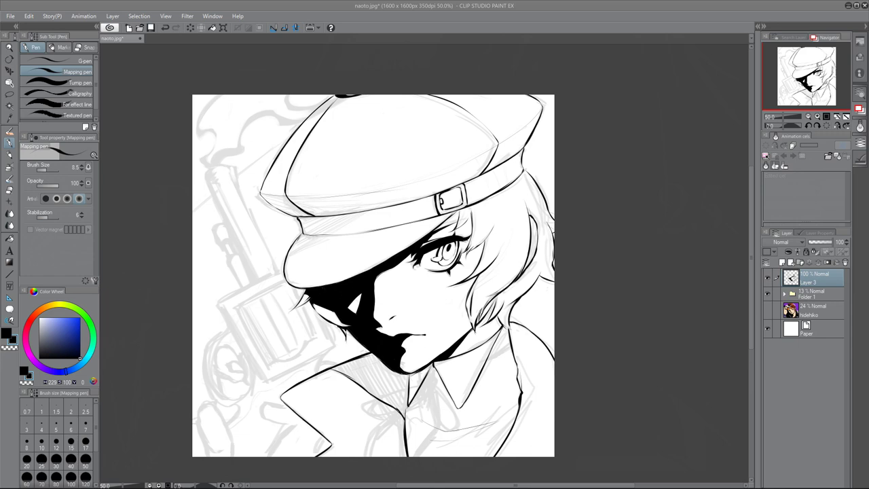
- Ink the shirt's front placket with its buttons and the small line work around the collar
{"action": "left_click_drag", "start_coordinate": [438, 372], "coordinate": [428, 460]}
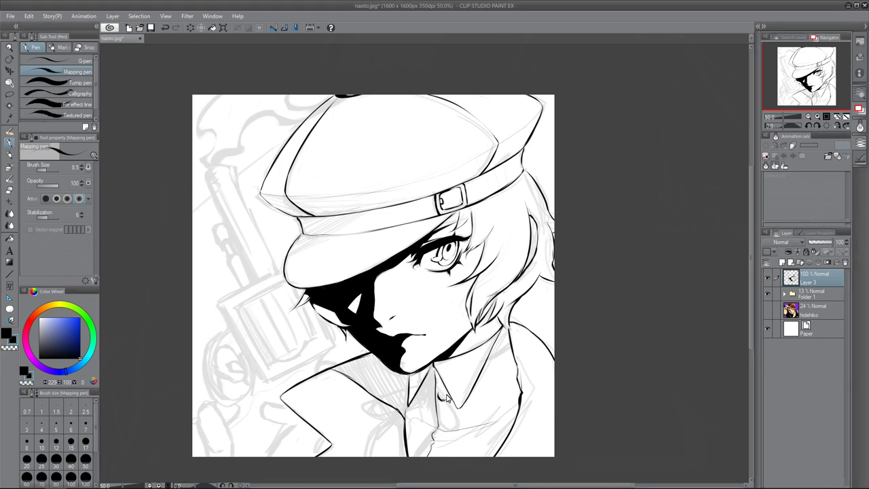
{"action": "left_click_drag", "start_coordinate": [446, 421], "coordinate": [446, 428]}
{"action": "left_click_drag", "start_coordinate": [438, 446], "coordinate": [440, 451]}
{"action": "left_click_drag", "start_coordinate": [433, 370], "coordinate": [435, 378]}
{"action": "left_click_drag", "start_coordinate": [511, 331], "coordinate": [494, 352]}
- Ink the neck ribbon's knot, loop and hanging tails beneath the chin
{"action": "left_click_drag", "start_coordinate": [432, 377], "coordinate": [377, 408]}
{"action": "mouse_move", "coordinate": [433, 379]}
{"action": "left_mouse_down"}
{"action": "mouse_move", "coordinate": [446, 432]}
{"action": "mouse_move", "coordinate": [393, 398]}
{"action": "mouse_move", "coordinate": [380, 413]}
{"action": "mouse_move", "coordinate": [402, 420]}
{"action": "left_mouse_up"}
{"action": "left_click_drag", "start_coordinate": [406, 397], "coordinate": [382, 453]}
{"action": "left_click_drag", "start_coordinate": [391, 416], "coordinate": [381, 454]}
{"action": "left_click_drag", "start_coordinate": [430, 393], "coordinate": [424, 445]}
{"action": "left_click_drag", "start_coordinate": [428, 418], "coordinate": [420, 463]}
- Trim the ribbon's overlapping lines with the eraser and redraw its loop and tail edges
{"action": "key", "text": "e"}
{"action": "left_click_drag", "start_coordinate": [407, 384], "coordinate": [381, 413]}
{"action": "mouse_move", "coordinate": [433, 387]}
{"action": "left_mouse_down"}
{"action": "mouse_move", "coordinate": [442, 427]}
{"action": "mouse_move", "coordinate": [435, 373]}
{"action": "left_mouse_up"}
{"action": "left_click_drag", "start_coordinate": [382, 408], "coordinate": [382, 417]}
{"action": "key", "text": "p"}
{"action": "left_click_drag", "start_coordinate": [388, 461], "coordinate": [384, 437]}
{"action": "left_click_drag", "start_coordinate": [410, 400], "coordinate": [398, 410]}
{"action": "mouse_move", "coordinate": [430, 387]}
{"action": "left_mouse_down"}
{"action": "mouse_move", "coordinate": [426, 413]}
{"action": "mouse_move", "coordinate": [385, 453]}
{"action": "mouse_move", "coordinate": [388, 427]}
{"action": "mouse_move", "coordinate": [424, 421]}
{"action": "mouse_move", "coordinate": [426, 456]}
{"action": "left_mouse_up"}
{"action": "key", "text": "e"}
{"action": "left_click_drag", "start_coordinate": [428, 425], "coordinate": [426, 449]}
- Redraw the ribbon's inner tail lines with the Mapping pen, undoing the first attempt
{"action": "key", "text": "p"}
{"action": "mouse_move", "coordinate": [437, 387]}
{"action": "left_mouse_down"}
{"action": "mouse_move", "coordinate": [459, 417]}
{"action": "mouse_move", "coordinate": [415, 455]}
{"action": "mouse_move", "coordinate": [412, 443]}
{"action": "left_mouse_up"}
{"action": "key", "text": "ctrl+z"}
{"action": "left_click", "coordinate": [78, 61]}
{"action": "left_click", "coordinate": [78, 71]}
{"action": "left_click_drag", "start_coordinate": [417, 406], "coordinate": [410, 453]}
{"action": "left_click_drag", "start_coordinate": [428, 403], "coordinate": [418, 424]}
- Fill the neck area under the chin with black and ink the remaining shadows around the ribbon and collar
{"action": "key", "text": "g"}
{"action": "left_click", "coordinate": [367, 380]}
{"action": "left_click", "coordinate": [415, 394]}
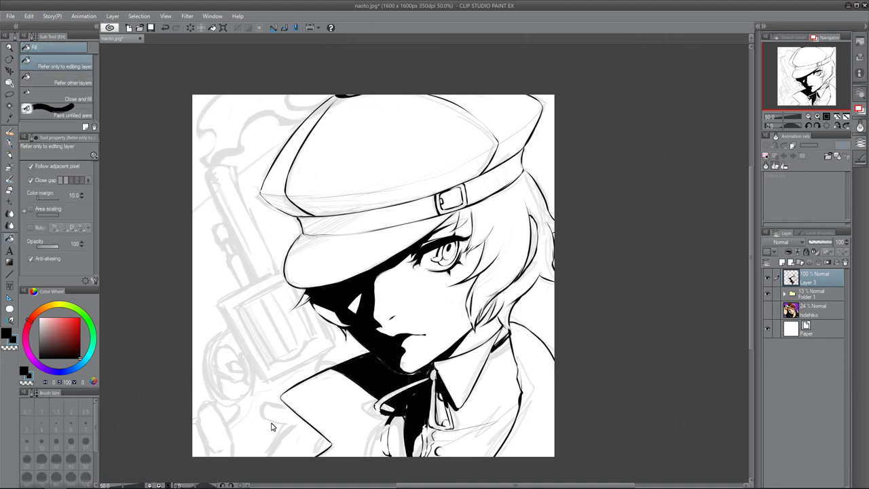
{"action": "left_click", "coordinate": [420, 375]}
{"action": "key", "text": "bracketleft"}
{"action": "mouse_move", "coordinate": [375, 444]}
{"action": "left_mouse_down"}
{"action": "mouse_move", "coordinate": [399, 339]}
{"action": "mouse_move", "coordinate": [373, 429]}
{"action": "left_mouse_up"}
{"action": "mouse_move", "coordinate": [427, 433]}
{"action": "left_mouse_down"}
{"action": "mouse_move", "coordinate": [444, 411]}
{"action": "mouse_move", "coordinate": [448, 426]}
{"action": "left_mouse_up"}
{"action": "key", "text": "e"}
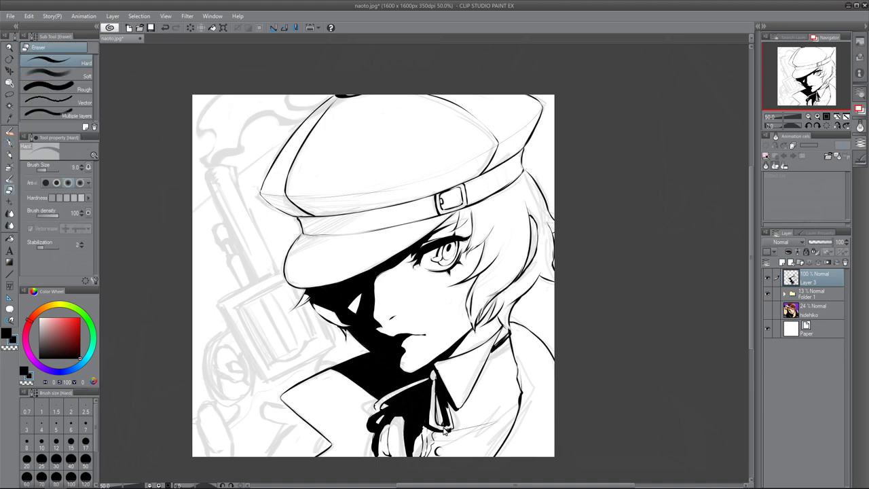
- Draw straight lines for the revolver barrel's two edges and the rectangular frame around its cylinder
{"action": "key", "text": "b"}
{"action": "key", "text": "g"}
{"action": "key", "text": "u"}
{"action": "left_click_drag", "start_coordinate": [226, 166], "coordinate": [281, 279]}
{"action": "mouse_move", "coordinate": [203, 178]}
{"action": "left_mouse_down"}
{"action": "mouse_move", "coordinate": [259, 290]}
{"action": "mouse_move", "coordinate": [217, 302]}
{"action": "left_mouse_up"}
{"action": "mouse_move", "coordinate": [217, 303]}
{"action": "left_mouse_down"}
{"action": "mouse_move", "coordinate": [261, 381]}
{"action": "mouse_move", "coordinate": [334, 346]}
{"action": "left_mouse_up"}
{"action": "left_click_drag", "start_coordinate": [281, 270], "coordinate": [334, 346]}
{"action": "key", "text": "e"}
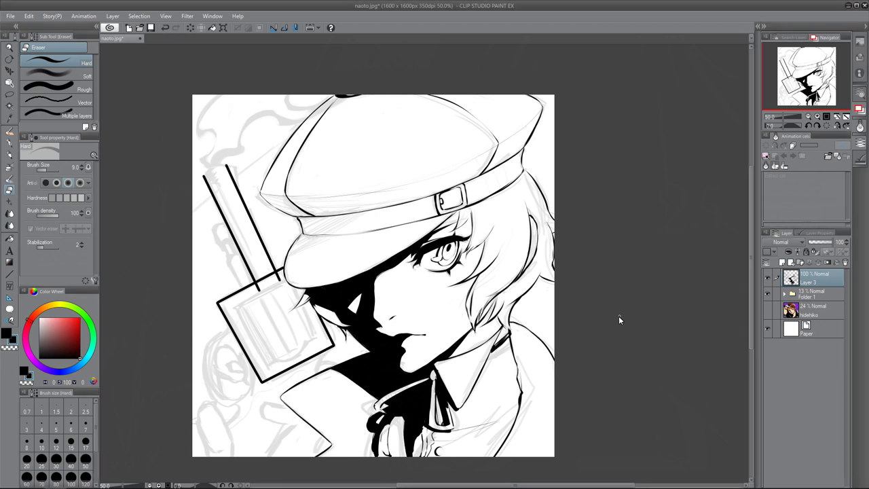
- Erase the overlaps where the barrel meets the frame and thin the barrel and frame lines
{"action": "left_click_drag", "start_coordinate": [266, 289], "coordinate": [276, 276]}
{"action": "mouse_move", "coordinate": [320, 325]}
{"action": "left_mouse_down"}
{"action": "mouse_move", "coordinate": [318, 361]}
{"action": "mouse_move", "coordinate": [262, 381]}
{"action": "left_mouse_up"}
{"action": "mouse_move", "coordinate": [219, 309]}
{"action": "left_mouse_down"}
{"action": "mouse_move", "coordinate": [261, 382]}
{"action": "mouse_move", "coordinate": [279, 270]}
{"action": "left_mouse_up"}
{"action": "mouse_move", "coordinate": [205, 178]}
{"action": "left_mouse_down"}
{"action": "mouse_move", "coordinate": [244, 261]}
{"action": "mouse_move", "coordinate": [223, 175]}
{"action": "mouse_move", "coordinate": [256, 280]}
{"action": "left_mouse_up"}
{"action": "left_click_drag", "start_coordinate": [226, 168], "coordinate": [275, 270]}
- Ink the barrel's muzzle and black shading along its length, carving the shadow's edge with the eraser
{"action": "key", "text": "p"}
{"action": "mouse_move", "coordinate": [225, 167]}
{"action": "left_mouse_down"}
{"action": "mouse_move", "coordinate": [238, 193]}
{"action": "mouse_move", "coordinate": [237, 168]}
{"action": "mouse_move", "coordinate": [210, 182]}
{"action": "mouse_move", "coordinate": [211, 174]}
{"action": "mouse_move", "coordinate": [257, 278]}
{"action": "left_mouse_up"}
{"action": "left_click_drag", "start_coordinate": [218, 200], "coordinate": [259, 275]}
{"action": "key", "text": "e"}
{"action": "left_click_drag", "start_coordinate": [241, 241], "coordinate": [261, 283]}
{"action": "key", "text": "p"}
{"action": "left_click_drag", "start_coordinate": [214, 171], "coordinate": [233, 217]}
{"action": "key", "text": "e"}
{"action": "key", "text": "p"}
- Thicken the revolver frame's outer edges and ink an inner outline for the cylinder window, erasing its lower corner
{"action": "left_click_drag", "start_coordinate": [326, 351], "coordinate": [266, 383]}
{"action": "mouse_move", "coordinate": [219, 303]}
{"action": "left_mouse_down"}
{"action": "mouse_move", "coordinate": [265, 386]}
{"action": "mouse_move", "coordinate": [313, 358]}
{"action": "left_mouse_up"}
{"action": "left_click_drag", "start_coordinate": [287, 278], "coordinate": [235, 307]}
{"action": "mouse_move", "coordinate": [235, 307]}
{"action": "left_mouse_down"}
{"action": "mouse_move", "coordinate": [317, 337]}
{"action": "mouse_move", "coordinate": [293, 285]}
{"action": "left_mouse_up"}
{"action": "mouse_move", "coordinate": [292, 285]}
{"action": "left_mouse_down"}
{"action": "mouse_move", "coordinate": [316, 335]}
{"action": "mouse_move", "coordinate": [278, 359]}
{"action": "left_mouse_up"}
{"action": "key", "text": "e"}
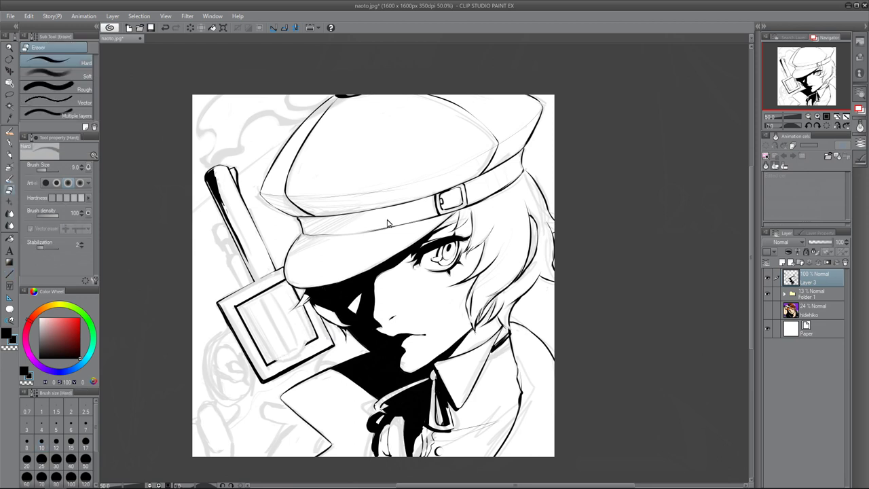
{"action": "mouse_move", "coordinate": [319, 337]}
{"action": "left_mouse_down"}
{"action": "mouse_move", "coordinate": [268, 370]}
{"action": "mouse_move", "coordinate": [239, 309]}
{"action": "mouse_move", "coordinate": [298, 293]}
{"action": "mouse_move", "coordinate": [277, 367]}
{"action": "mouse_move", "coordinate": [285, 367]}
{"action": "mouse_move", "coordinate": [274, 370]}
{"action": "left_mouse_up"}
- Ink the cylinder's flutes and fill the frame's shadowed side and the gaps between them with black
{"action": "key", "text": "p"}
{"action": "key", "text": "e"}
{"action": "key", "text": "p"}
{"action": "left_click_drag", "start_coordinate": [234, 309], "coordinate": [265, 364]}
{"action": "left_click_drag", "start_coordinate": [306, 345], "coordinate": [264, 377]}
{"action": "left_click_drag", "start_coordinate": [230, 309], "coordinate": [267, 379]}
{"action": "mouse_move", "coordinate": [307, 347]}
{"action": "left_mouse_down"}
{"action": "mouse_move", "coordinate": [277, 375]}
{"action": "mouse_move", "coordinate": [289, 371]}
{"action": "left_mouse_up"}
{"action": "left_click_drag", "start_coordinate": [282, 332], "coordinate": [286, 344]}
{"action": "mouse_move", "coordinate": [259, 300]}
{"action": "left_mouse_down"}
{"action": "mouse_move", "coordinate": [277, 348]}
{"action": "mouse_move", "coordinate": [294, 347]}
{"action": "mouse_move", "coordinate": [270, 363]}
{"action": "left_mouse_up"}
{"action": "mouse_move", "coordinate": [243, 313]}
{"action": "left_mouse_down"}
{"action": "mouse_move", "coordinate": [269, 361]}
{"action": "mouse_move", "coordinate": [246, 324]}
{"action": "left_mouse_up"}
{"action": "mouse_move", "coordinate": [270, 289]}
{"action": "left_mouse_down"}
{"action": "mouse_move", "coordinate": [288, 352]}
{"action": "mouse_move", "coordinate": [296, 350]}
{"action": "mouse_move", "coordinate": [283, 327]}
{"action": "left_mouse_up"}
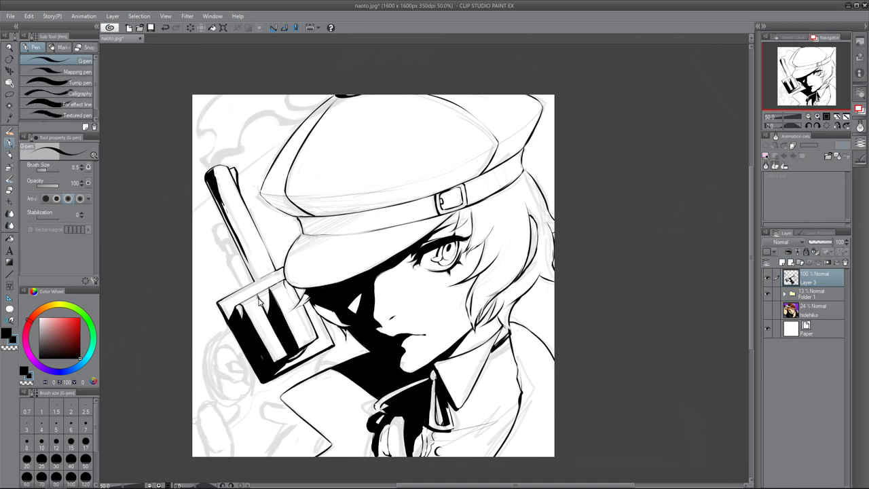
- Refine the cylinder's highlights with the eraser and add black accents along the frame's side near the face
{"action": "key", "text": "e"}
{"action": "left_click_drag", "start_coordinate": [257, 298], "coordinate": [274, 296]}
{"action": "left_click_drag", "start_coordinate": [307, 347], "coordinate": [290, 358]}
{"action": "key", "text": "p"}
{"action": "left_click_drag", "start_coordinate": [304, 317], "coordinate": [313, 338]}
{"action": "left_click_drag", "start_coordinate": [249, 314], "coordinate": [261, 337]}
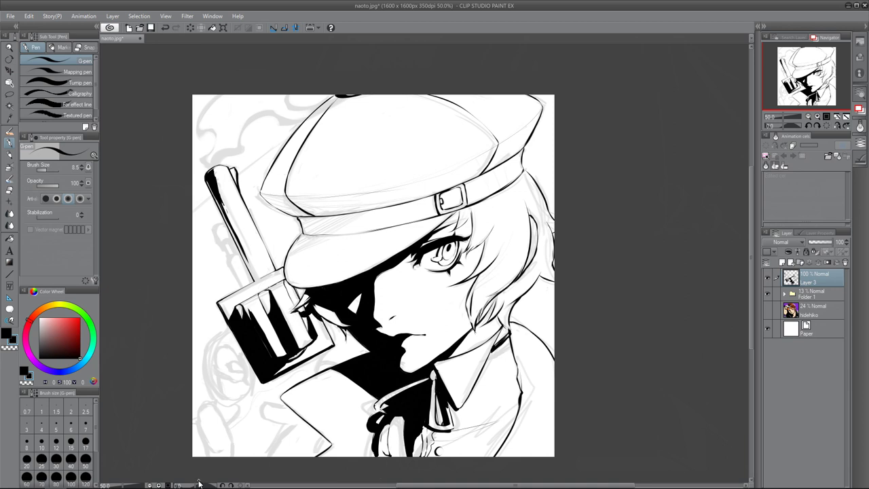
{"action": "mouse_move", "coordinate": [287, 293]}
{"action": "left_mouse_down"}
{"action": "mouse_move", "coordinate": [299, 304]}
{"action": "mouse_move", "coordinate": [305, 291]}
{"action": "mouse_move", "coordinate": [294, 304]}
{"action": "left_mouse_up"}
- Ink the ejector rod beside the barrel with straight edges, a rounded tip and black shading
{"action": "key", "text": "u"}
{"action": "left_click_drag", "start_coordinate": [212, 234], "coordinate": [241, 289]}
{"action": "key", "text": "p"}
{"action": "left_click_drag", "start_coordinate": [216, 222], "coordinate": [236, 252]}
{"action": "key", "text": "e"}
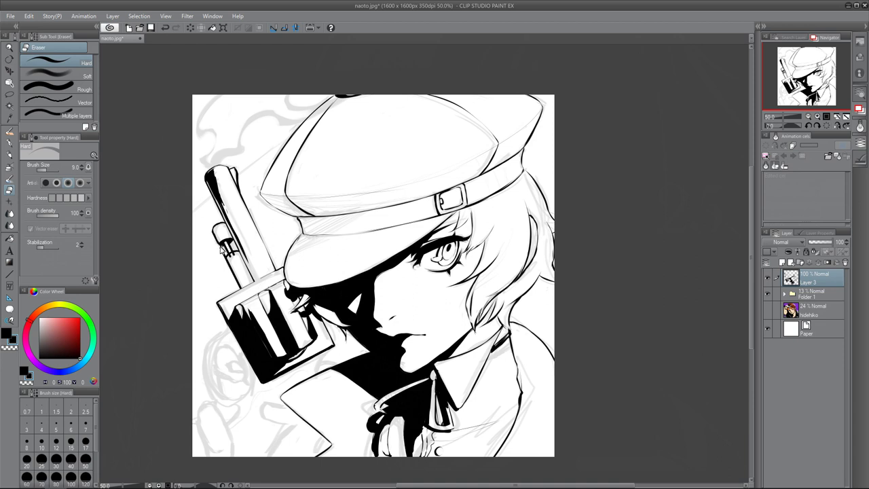
{"action": "key", "text": "p"}
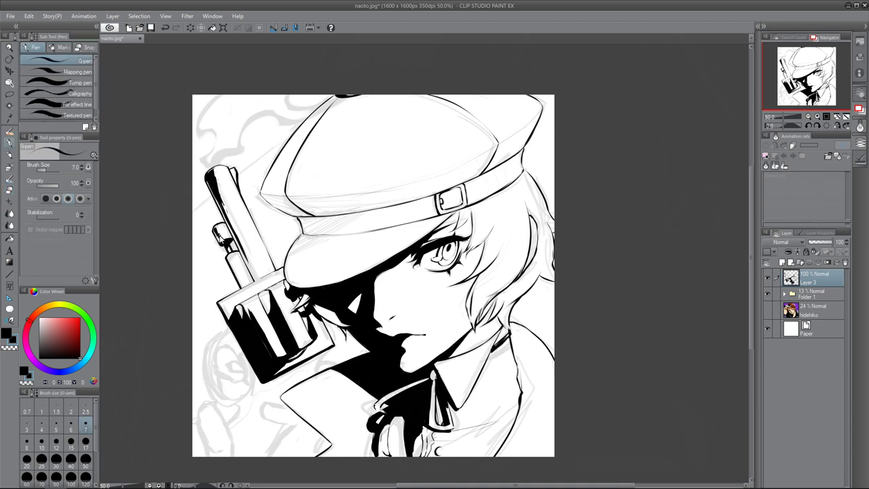
{"action": "mouse_move", "coordinate": [235, 253]}
{"action": "left_mouse_down"}
{"action": "mouse_move", "coordinate": [245, 289]}
{"action": "mouse_move", "coordinate": [255, 290]}
{"action": "mouse_move", "coordinate": [238, 272]}
{"action": "left_mouse_up"}
{"action": "key", "text": "e"}
{"action": "key", "text": "p"}
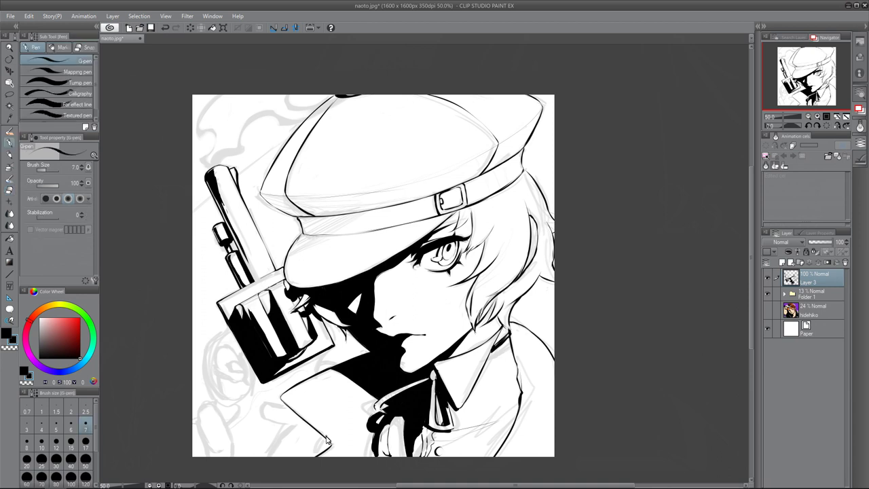
- Ink the smoke curling up from the muzzle and erase its lines where they overlap the cap
{"action": "mouse_move", "coordinate": [217, 95]}
{"action": "left_mouse_down"}
{"action": "mouse_move", "coordinate": [203, 161]}
{"action": "mouse_move", "coordinate": [241, 148]}
{"action": "mouse_move", "coordinate": [288, 113]}
{"action": "mouse_move", "coordinate": [340, 100]}
{"action": "left_mouse_up"}
{"action": "left_click_drag", "start_coordinate": [284, 109], "coordinate": [337, 95]}
{"action": "key", "text": "e"}
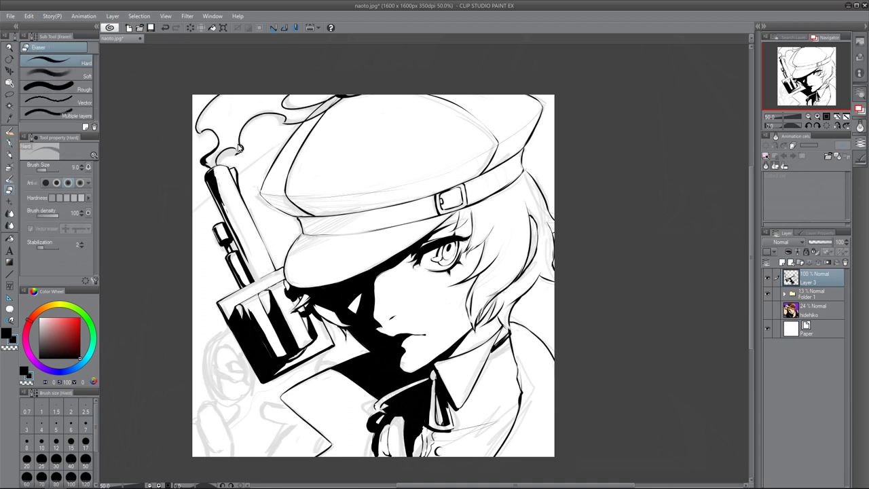
{"action": "left_click_drag", "start_coordinate": [306, 119], "coordinate": [343, 98]}
- Ink thick tapering fold shadows across the shirt's chest with the Mapping pen
{"action": "key", "text": "p"}
{"action": "key", "text": "period"}
{"action": "mouse_move", "coordinate": [424, 437]}
{"action": "left_mouse_down"}
{"action": "mouse_move", "coordinate": [414, 455]}
{"action": "mouse_move", "coordinate": [417, 447]}
{"action": "left_mouse_up"}
{"action": "mouse_move", "coordinate": [421, 437]}
{"action": "left_mouse_down"}
{"action": "mouse_move", "coordinate": [419, 447]}
{"action": "mouse_move", "coordinate": [424, 424]}
{"action": "mouse_move", "coordinate": [480, 428]}
{"action": "mouse_move", "coordinate": [523, 404]}
{"action": "left_mouse_up"}
{"action": "left_click_drag", "start_coordinate": [502, 434], "coordinate": [520, 412]}
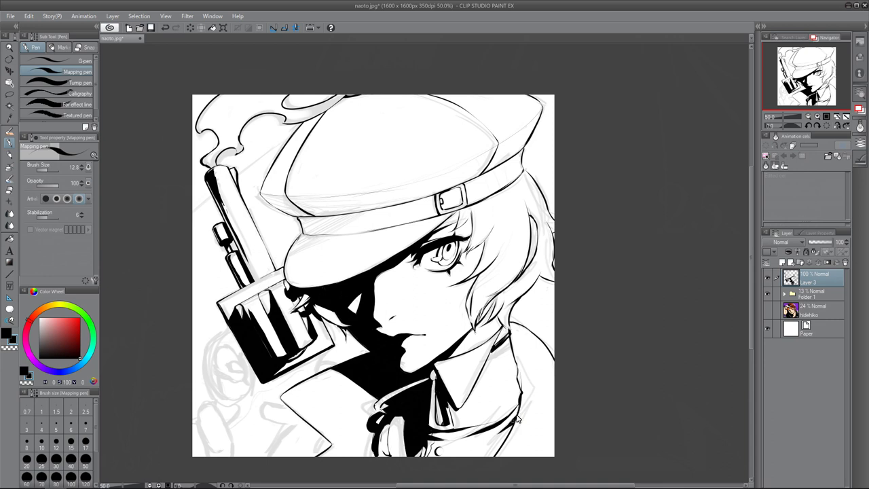
- Outline the trigger guard and the grip's upper edge with the G-pen, and erase the frame's overlap inside the guard
{"action": "key", "text": "comma"}
{"action": "mouse_move", "coordinate": [215, 343]}
{"action": "left_mouse_down"}
{"action": "mouse_move", "coordinate": [226, 407]}
{"action": "mouse_move", "coordinate": [207, 405]}
{"action": "left_mouse_up"}
{"action": "left_click_drag", "start_coordinate": [331, 350], "coordinate": [318, 382]}
{"action": "key", "text": "e"}
{"action": "mouse_move", "coordinate": [231, 387]}
{"action": "left_mouse_down"}
{"action": "mouse_move", "coordinate": [228, 412]}
{"action": "mouse_move", "coordinate": [229, 330]}
{"action": "left_mouse_up"}
{"action": "key", "text": "p"}
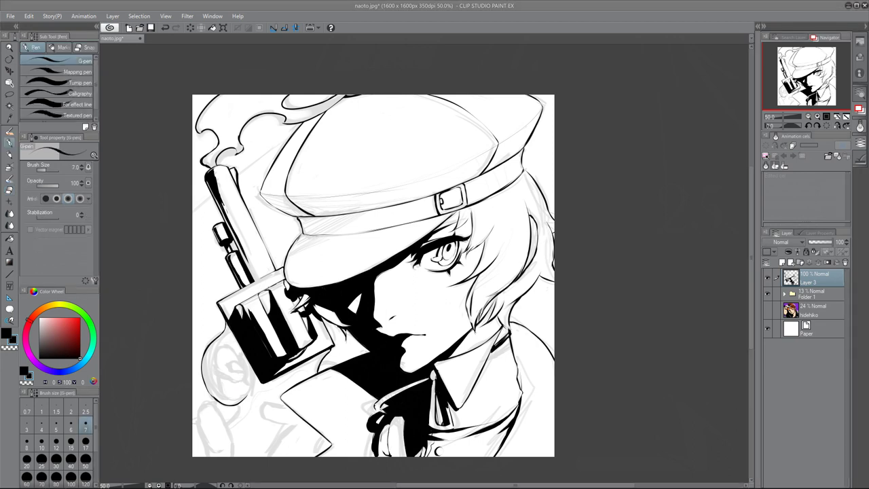
- Ink the curled finger inside the trigger guard and extend the frame's solid black down beside it
{"action": "mouse_move", "coordinate": [208, 382]}
{"action": "left_mouse_down"}
{"action": "mouse_move", "coordinate": [221, 347]}
{"action": "mouse_move", "coordinate": [248, 370]}
{"action": "mouse_move", "coordinate": [237, 402]}
{"action": "left_mouse_up"}
{"action": "key", "text": "e"}
{"action": "mouse_move", "coordinate": [244, 360]}
{"action": "left_mouse_down"}
{"action": "mouse_move", "coordinate": [209, 352]}
{"action": "mouse_move", "coordinate": [234, 407]}
{"action": "mouse_move", "coordinate": [251, 391]}
{"action": "mouse_move", "coordinate": [224, 349]}
{"action": "mouse_move", "coordinate": [249, 386]}
{"action": "left_mouse_up"}
{"action": "key", "text": "p"}
{"action": "mouse_move", "coordinate": [216, 360]}
{"action": "left_mouse_down"}
{"action": "mouse_move", "coordinate": [220, 373]}
{"action": "mouse_move", "coordinate": [246, 363]}
{"action": "mouse_move", "coordinate": [246, 386]}
{"action": "mouse_move", "coordinate": [246, 377]}
{"action": "mouse_move", "coordinate": [207, 388]}
{"action": "left_mouse_up"}
{"action": "key", "text": "e"}
{"action": "key", "text": "p"}
{"action": "key", "text": "e"}
{"action": "key", "text": "p"}
{"action": "mouse_move", "coordinate": [231, 328]}
{"action": "left_mouse_down"}
{"action": "mouse_move", "coordinate": [226, 350]}
{"action": "mouse_move", "coordinate": [262, 385]}
{"action": "mouse_move", "coordinate": [257, 399]}
{"action": "left_mouse_up"}
{"action": "key", "text": "e"}
{"action": "key", "text": "p"}
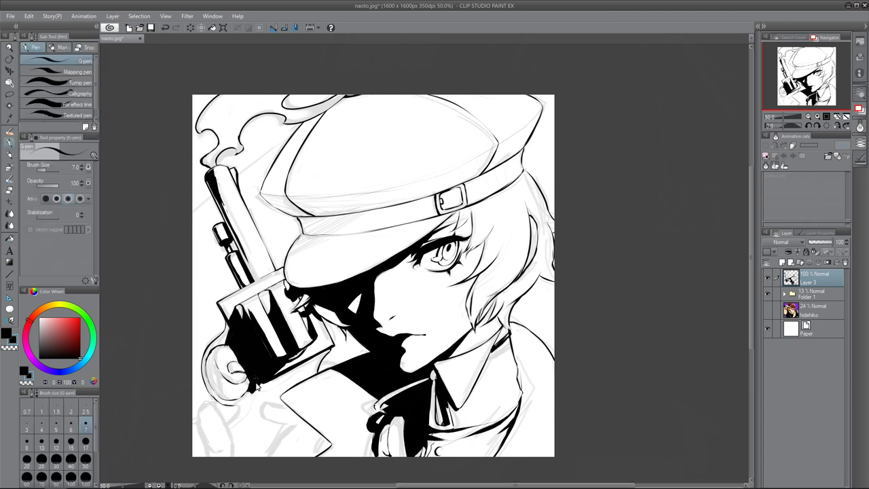
- Fill the space around the finger inside the trigger guard with solid black
{"action": "left_click_drag", "start_coordinate": [225, 371], "coordinate": [214, 346]}
{"action": "left_click_drag", "start_coordinate": [210, 388], "coordinate": [217, 343]}
{"action": "mouse_move", "coordinate": [220, 379]}
{"action": "left_mouse_down"}
{"action": "mouse_move", "coordinate": [231, 390]}
{"action": "mouse_move", "coordinate": [215, 357]}
{"action": "left_mouse_up"}
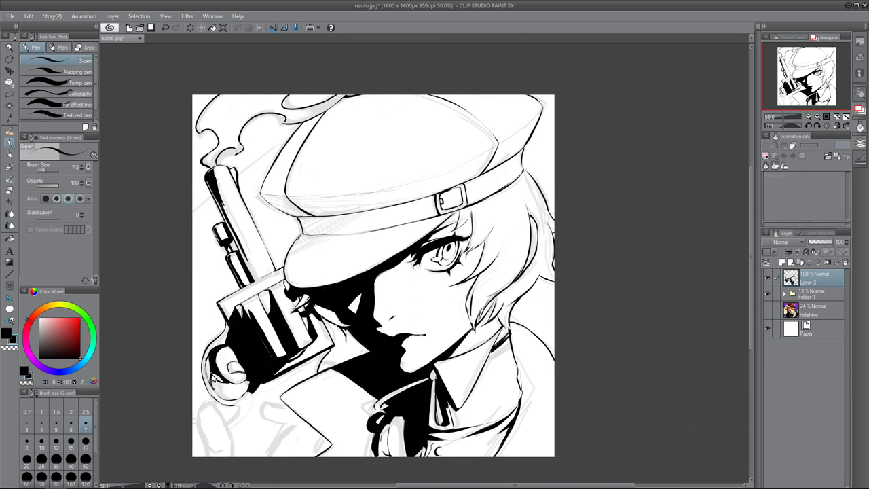
{"action": "mouse_move", "coordinate": [239, 397]}
{"action": "left_mouse_down"}
{"action": "mouse_move", "coordinate": [211, 361]}
{"action": "mouse_move", "coordinate": [236, 384]}
{"action": "left_mouse_up"}
{"action": "left_click_drag", "start_coordinate": [206, 360], "coordinate": [218, 377]}
- Ink the revolver grip's outline and the thumb, with a solid black shadow along the sleeve cuff
{"action": "left_click_drag", "start_coordinate": [244, 406], "coordinate": [226, 431]}
{"action": "left_click_drag", "start_coordinate": [312, 372], "coordinate": [223, 430]}
{"action": "mouse_move", "coordinate": [263, 406]}
{"action": "left_mouse_down"}
{"action": "mouse_move", "coordinate": [299, 436]}
{"action": "mouse_move", "coordinate": [291, 415]}
{"action": "mouse_move", "coordinate": [267, 456]}
{"action": "left_mouse_up"}
{"action": "left_click_drag", "start_coordinate": [304, 424], "coordinate": [294, 436]}
{"action": "left_click_drag", "start_coordinate": [281, 406], "coordinate": [304, 433]}
{"action": "left_click_drag", "start_coordinate": [295, 421], "coordinate": [318, 453]}
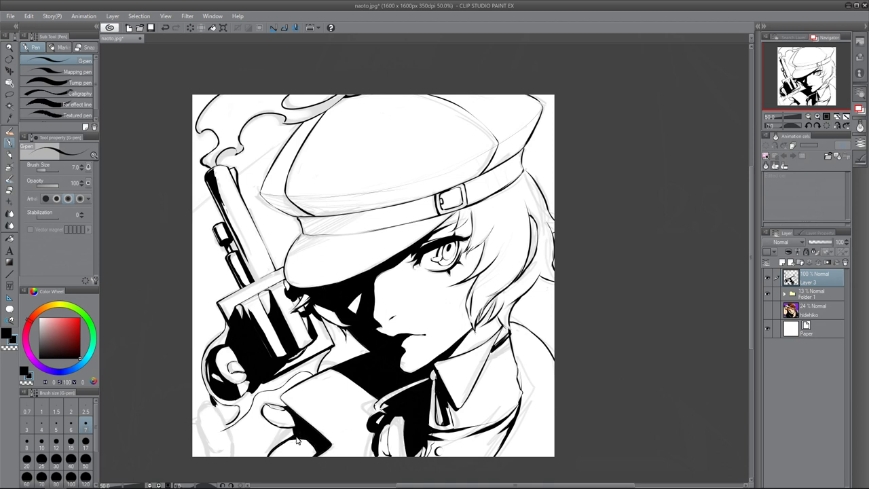
{"action": "left_click_drag", "start_coordinate": [262, 415], "coordinate": [293, 435]}
- Ink the fingers wrapped around the lower grip and fill black shadows between them, cleaning the edges with the eraser
{"action": "mouse_move", "coordinate": [216, 406]}
{"action": "left_mouse_down"}
{"action": "mouse_move", "coordinate": [196, 422]}
{"action": "mouse_move", "coordinate": [198, 455]}
{"action": "left_mouse_up"}
{"action": "left_click_drag", "start_coordinate": [216, 405], "coordinate": [232, 440]}
{"action": "left_click_drag", "start_coordinate": [226, 433], "coordinate": [238, 456]}
{"action": "mouse_move", "coordinate": [201, 413]}
{"action": "left_mouse_down"}
{"action": "mouse_move", "coordinate": [197, 456]}
{"action": "mouse_move", "coordinate": [235, 457]}
{"action": "left_mouse_up"}
{"action": "key", "text": "e"}
{"action": "mouse_move", "coordinate": [221, 409]}
{"action": "left_mouse_down"}
{"action": "mouse_move", "coordinate": [216, 416]}
{"action": "mouse_move", "coordinate": [239, 419]}
{"action": "left_mouse_up"}
{"action": "key", "text": "p"}
{"action": "key", "text": "e"}
{"action": "key", "text": "p"}
- Add black accents where the smoke meets the cap's edge, and clean up the trigger guard's outer line
{"action": "mouse_move", "coordinate": [292, 143]}
{"action": "left_mouse_down"}
{"action": "mouse_move", "coordinate": [343, 99]}
{"action": "mouse_move", "coordinate": [296, 136]}
{"action": "mouse_move", "coordinate": [307, 131]}
{"action": "left_mouse_up"}
{"action": "key", "text": "e"}
{"action": "key", "text": "p"}
{"action": "mouse_move", "coordinate": [199, 125]}
{"action": "left_mouse_down"}
{"action": "mouse_move", "coordinate": [210, 106]}
{"action": "mouse_move", "coordinate": [201, 135]}
{"action": "left_mouse_up"}
{"action": "key", "text": "e"}
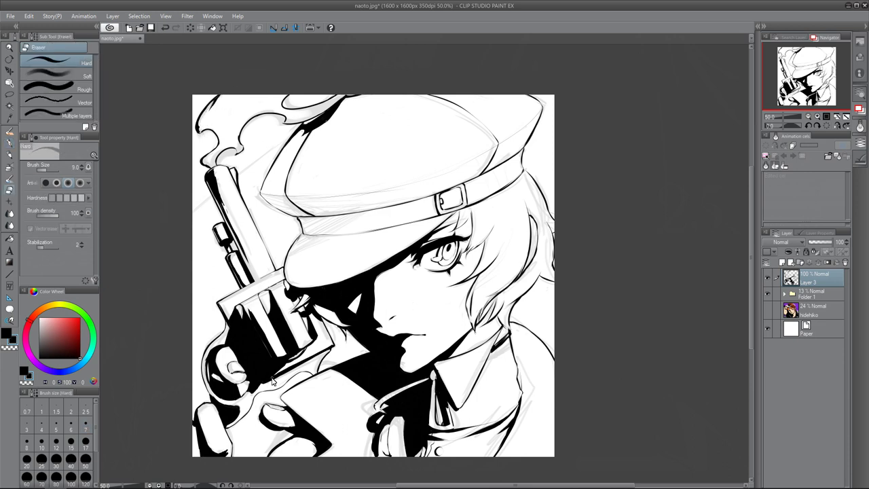
{"action": "left_click_drag", "start_coordinate": [209, 348], "coordinate": [204, 366]}
{"action": "key", "text": "p"}
{"action": "key", "text": "e"}
- Add a new layer beneath the line art layer and lower its opacity to 46%
{"action": "right_click", "coordinate": [814, 277]}
{"action": "left_click", "coordinate": [774, 65]}
{"action": "left_click_drag", "start_coordinate": [831, 242], "coordinate": [819, 245]}
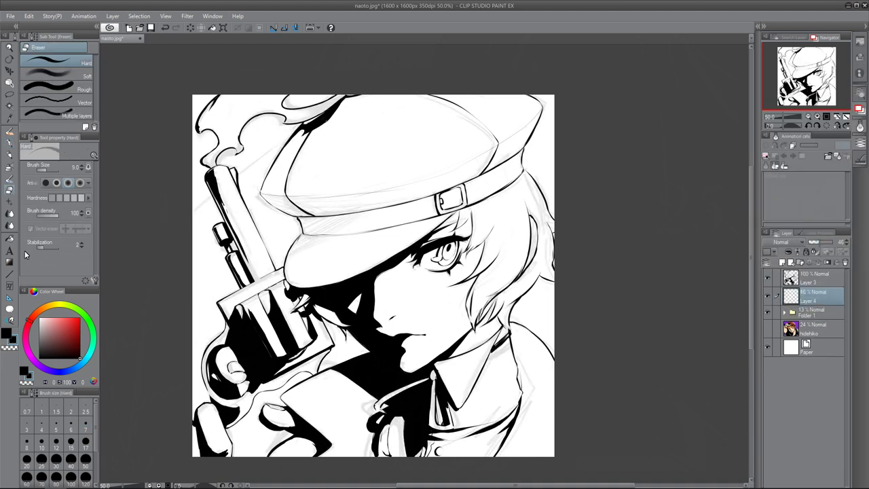
{"action": "key", "text": "g"}
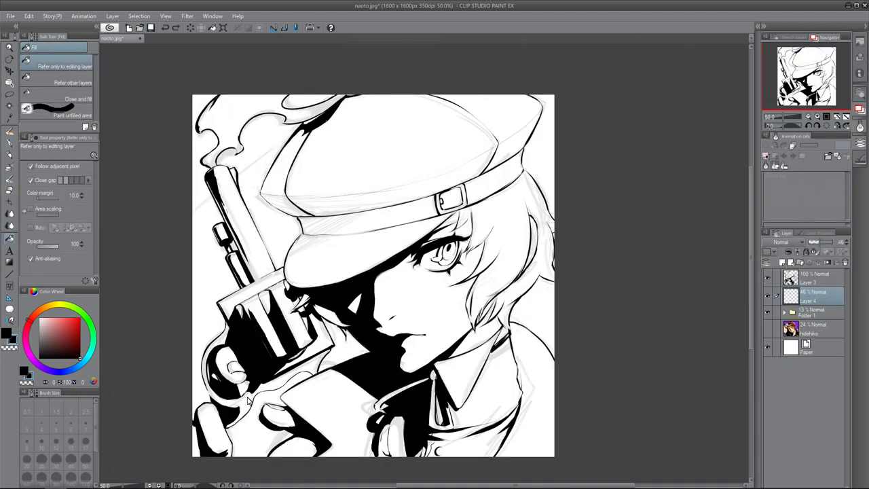
{"action": "left_click", "coordinate": [264, 263]}
{"action": "key", "text": "e"}
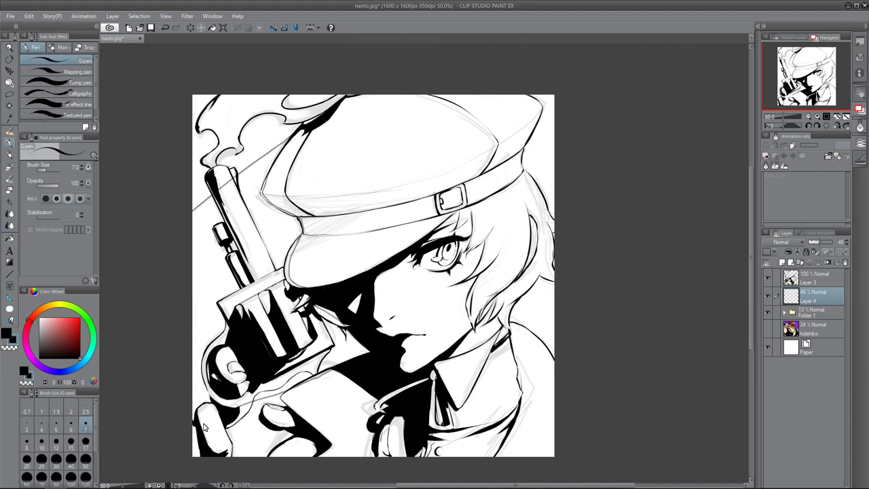
{"action": "key", "text": "ctrl+z"}
- On the line art layer, fill the background around the revolver with solid black below a diagonal edge running to the cap
{"action": "left_click", "coordinate": [817, 278]}
{"action": "key", "text": "p"}
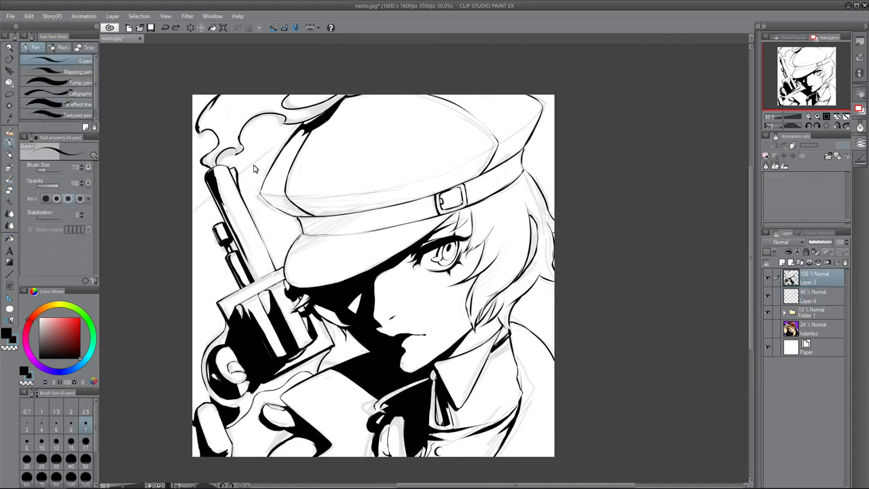
{"action": "key", "text": "p"}
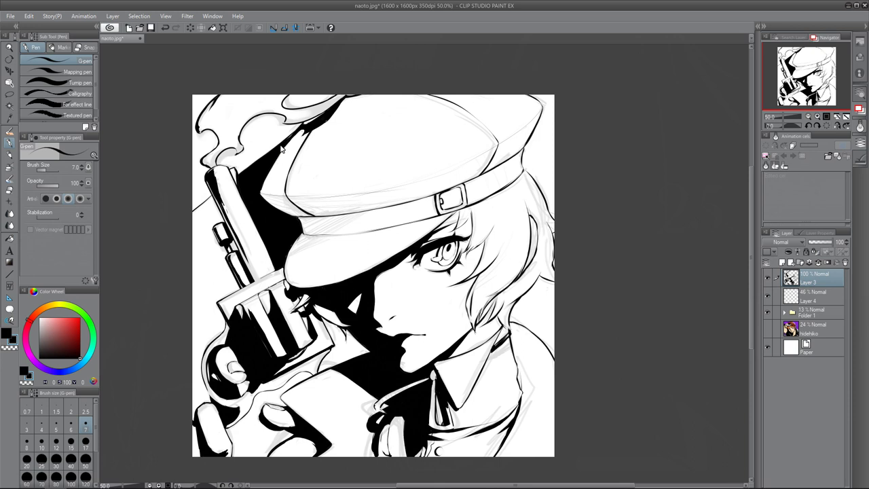
{"action": "key", "text": "g"}
{"action": "left_click", "coordinate": [212, 404]}
{"action": "key", "text": "p"}
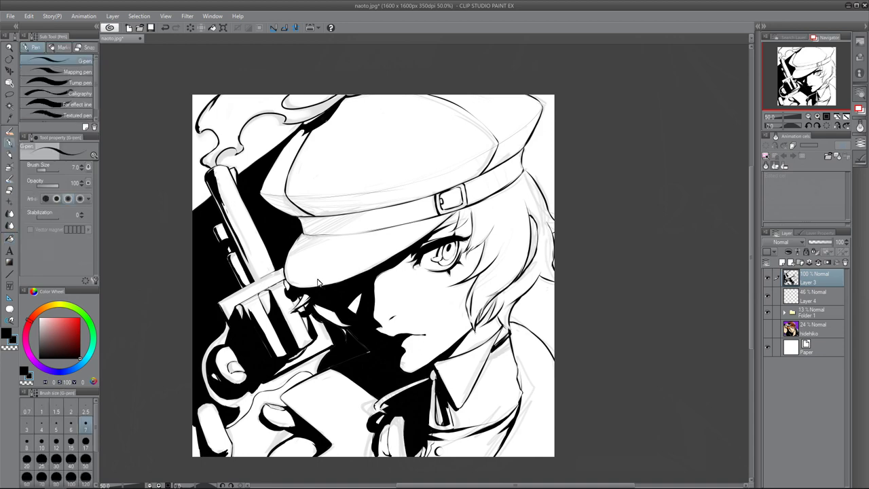
{"action": "key", "text": "e"}
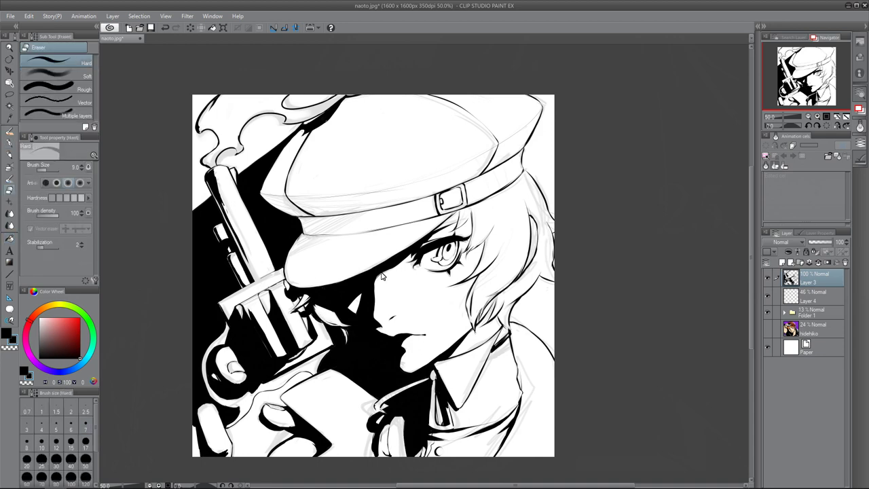
- Draw a diagonal line along the black background's edge on the lower layer at 100% opacity, and merge the line art into it
{"action": "key", "text": "ctrl+minus"}
{"action": "key", "text": "p"}
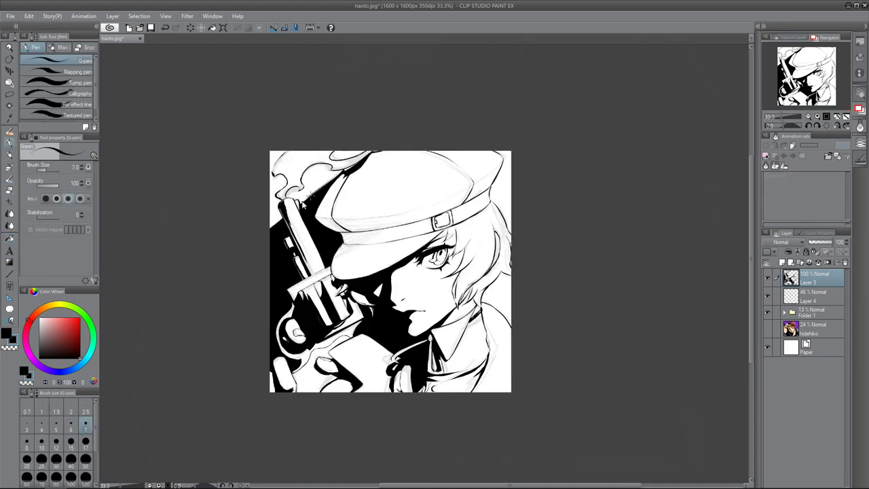
{"action": "key", "text": "alt+bracketleft"}
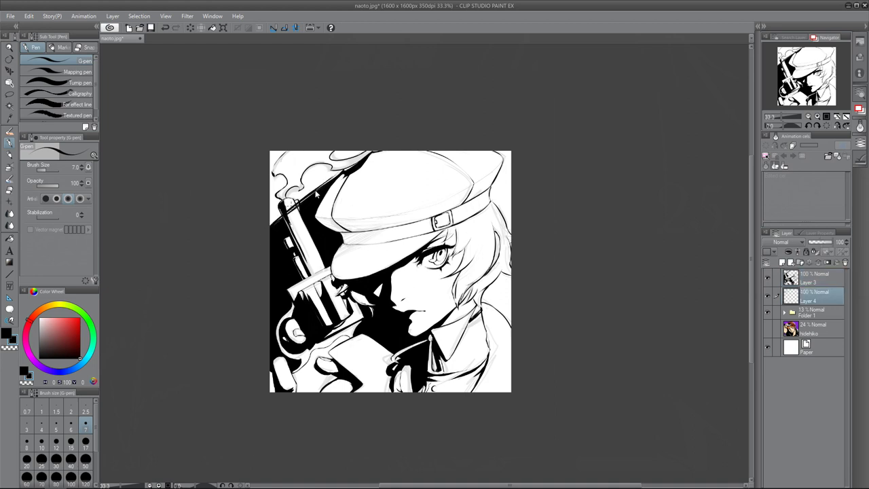
{"action": "key", "text": "ctrl+plus"}
{"action": "key", "text": "e"}
{"action": "key", "text": "alt+bracketright"}
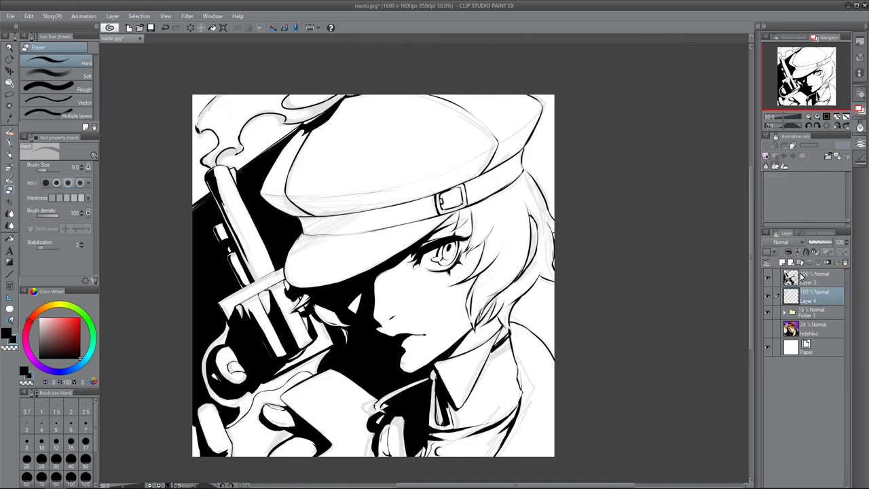
{"action": "key", "text": "ctrl+e"}
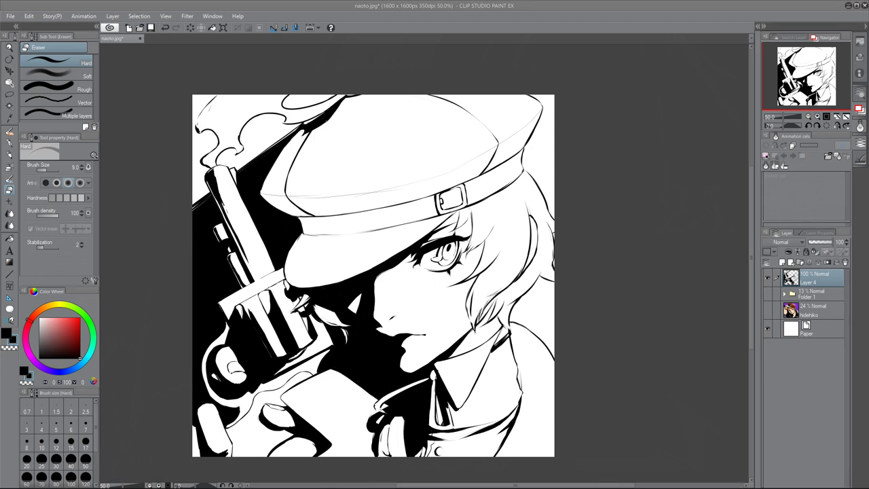
- Ink diagonal creases on the cap band and fill a large black shadow across the cap's lower side and brim
{"action": "key", "text": "p"}
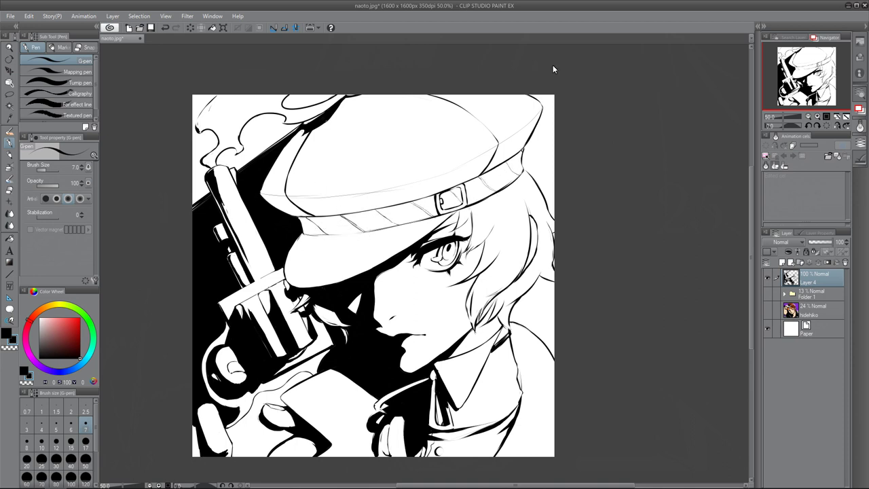
{"action": "left_click", "coordinate": [76, 72]}
{"action": "left_click_drag", "start_coordinate": [361, 216], "coordinate": [425, 181]}
{"action": "left_click_drag", "start_coordinate": [261, 196], "coordinate": [421, 185]}
{"action": "left_click_drag", "start_coordinate": [292, 254], "coordinate": [414, 184]}
{"action": "left_click_drag", "start_coordinate": [353, 200], "coordinate": [428, 182]}
{"action": "left_click", "coordinate": [77, 82]}
{"action": "mouse_move", "coordinate": [268, 204]}
{"action": "left_mouse_down"}
{"action": "mouse_move", "coordinate": [329, 211]}
{"action": "mouse_move", "coordinate": [368, 202]}
{"action": "left_mouse_up"}
- Sharpen the shadow's edge on the cap band with the Mapping pen and ink a trim line along the sleeve cuff
{"action": "left_click", "coordinate": [77, 71]}
{"action": "left_click_drag", "start_coordinate": [352, 234], "coordinate": [375, 223]}
{"action": "left_click_drag", "start_coordinate": [438, 202], "coordinate": [467, 187]}
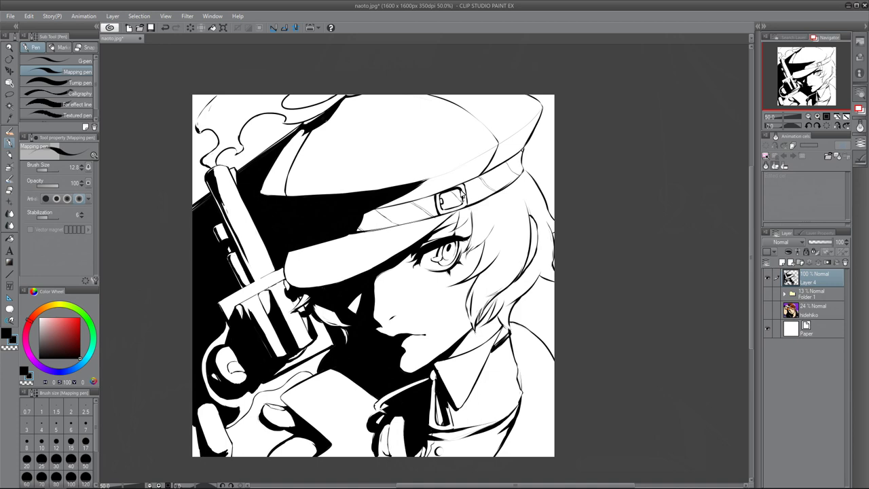
{"action": "mouse_move", "coordinate": [399, 205]}
{"action": "left_mouse_down"}
{"action": "mouse_move", "coordinate": [361, 219]}
{"action": "mouse_move", "coordinate": [405, 203]}
{"action": "left_mouse_up"}
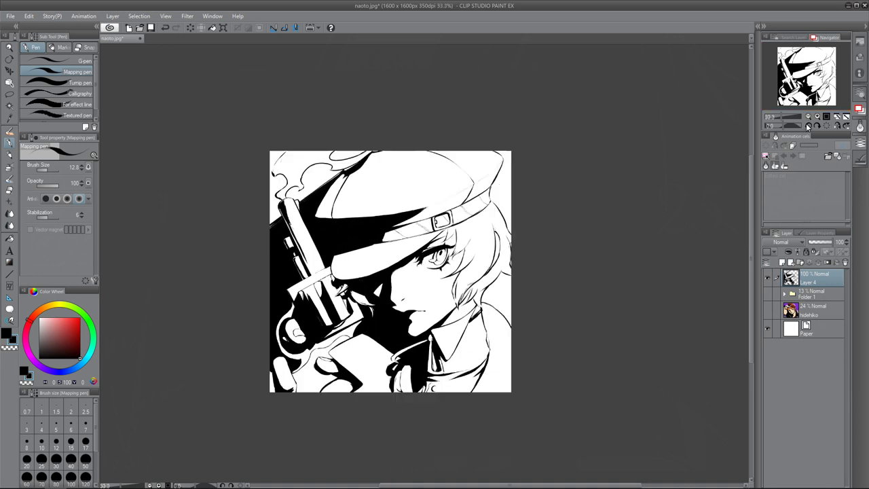
{"action": "left_click_drag", "start_coordinate": [291, 400], "coordinate": [333, 372]}
{"action": "left_click_drag", "start_coordinate": [312, 417], "coordinate": [336, 455]}
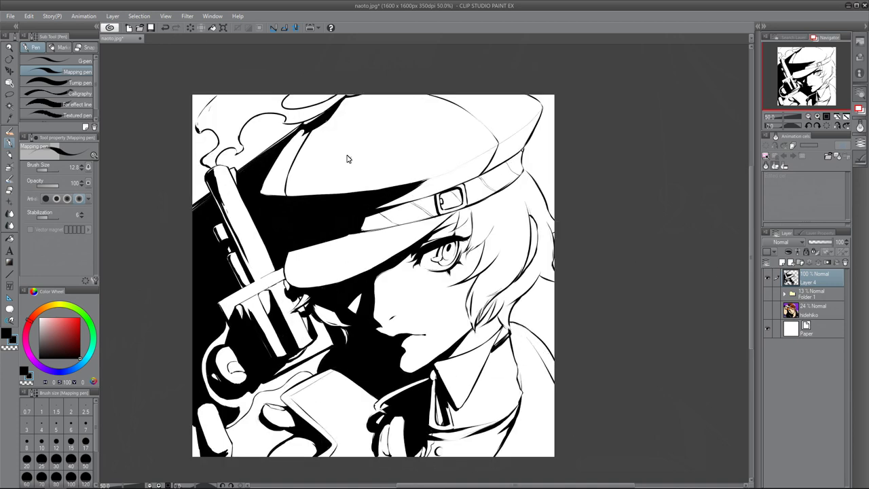
- On a new colour layer beneath the line art, paint the face and hands in a pale skin tone with the Turnip pen
{"action": "left_click", "coordinate": [782, 262]}
{"action": "left_click", "coordinate": [76, 82]}
{"action": "left_click", "coordinate": [45, 320]}
{"action": "mouse_move", "coordinate": [475, 223]}
{"action": "left_mouse_down"}
{"action": "mouse_move", "coordinate": [410, 314]}
{"action": "mouse_move", "coordinate": [489, 251]}
{"action": "left_mouse_up"}
{"action": "left_click_drag", "start_coordinate": [407, 291], "coordinate": [448, 366]}
{"action": "left_click_drag", "start_coordinate": [224, 353], "coordinate": [234, 380]}
{"action": "left_click_drag", "start_coordinate": [203, 407], "coordinate": [223, 451]}
{"action": "left_click_drag", "start_coordinate": [268, 403], "coordinate": [312, 451]}
- Paint the cap, jacket, sleeve cuff and neck ribbon in dark blue
{"action": "key", "text": "ctrl+minus"}
{"action": "left_click", "coordinate": [93, 349]}
{"action": "left_click", "coordinate": [70, 341]}
{"action": "mouse_move", "coordinate": [339, 211]}
{"action": "left_mouse_down"}
{"action": "mouse_move", "coordinate": [401, 177]}
{"action": "mouse_move", "coordinate": [370, 162]}
{"action": "mouse_move", "coordinate": [359, 268]}
{"action": "mouse_move", "coordinate": [468, 204]}
{"action": "mouse_move", "coordinate": [479, 148]}
{"action": "mouse_move", "coordinate": [452, 203]}
{"action": "mouse_move", "coordinate": [491, 156]}
{"action": "left_mouse_up"}
{"action": "left_click_drag", "start_coordinate": [483, 302], "coordinate": [504, 373]}
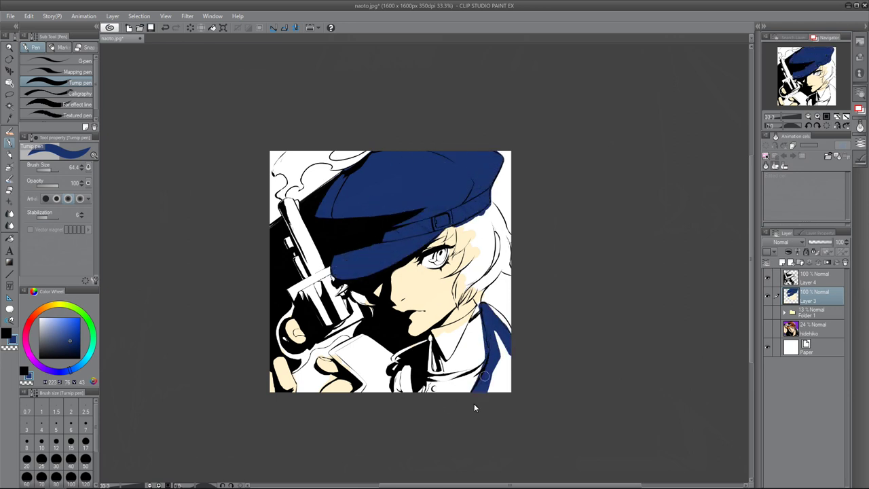
{"action": "left_click_drag", "start_coordinate": [501, 333], "coordinate": [507, 390]}
{"action": "left_click_drag", "start_coordinate": [370, 336], "coordinate": [339, 388]}
{"action": "mouse_move", "coordinate": [402, 390]}
{"action": "left_mouse_down"}
{"action": "mouse_move", "coordinate": [360, 343]}
{"action": "mouse_move", "coordinate": [424, 388]}
{"action": "left_mouse_up"}
- Paint the revolver's metal parts dark grey and its grip reddish brown
{"action": "left_click", "coordinate": [41, 341]}
{"action": "left_click_drag", "start_coordinate": [292, 223], "coordinate": [299, 238]}
{"action": "mouse_move", "coordinate": [285, 198]}
{"action": "left_mouse_down"}
{"action": "mouse_move", "coordinate": [321, 259]}
{"action": "mouse_move", "coordinate": [282, 316]}
{"action": "mouse_move", "coordinate": [296, 369]}
{"action": "mouse_move", "coordinate": [360, 323]}
{"action": "mouse_move", "coordinate": [303, 283]}
{"action": "mouse_move", "coordinate": [351, 326]}
{"action": "left_mouse_up"}
{"action": "left_click", "coordinate": [35, 312]}
{"action": "left_click", "coordinate": [61, 340]}
{"action": "mouse_move", "coordinate": [299, 374]}
{"action": "left_mouse_down"}
{"action": "mouse_move", "coordinate": [329, 380]}
{"action": "mouse_move", "coordinate": [343, 343]}
{"action": "left_mouse_up"}
- Paint the iris in a dark violet-grey
{"action": "left_click", "coordinate": [57, 370]}
{"action": "left_click", "coordinate": [45, 343]}
{"action": "left_click_drag", "start_coordinate": [434, 249], "coordinate": [442, 262]}
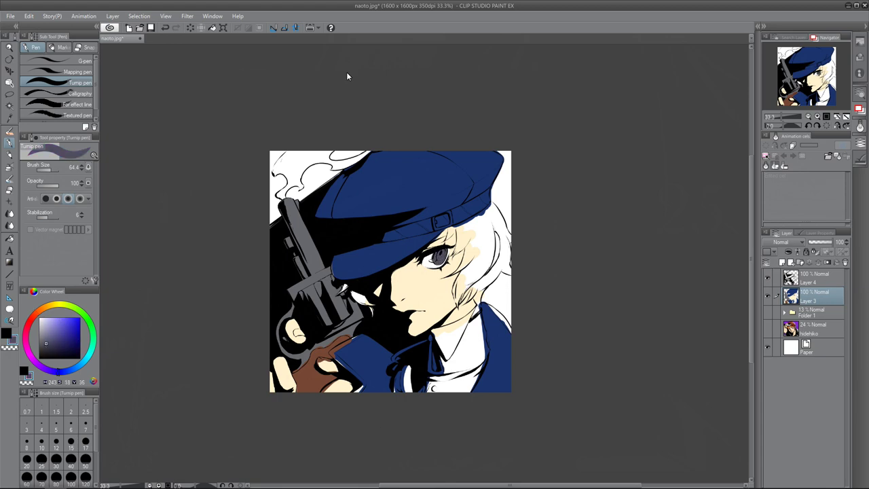
- Bring in the teddie image as a colour reference and add a solid yellow background layer beneath the colour layer
{"action": "key", "text": "ctrl+o"}
{"action": "double_click", "coordinate": [219, 188]}
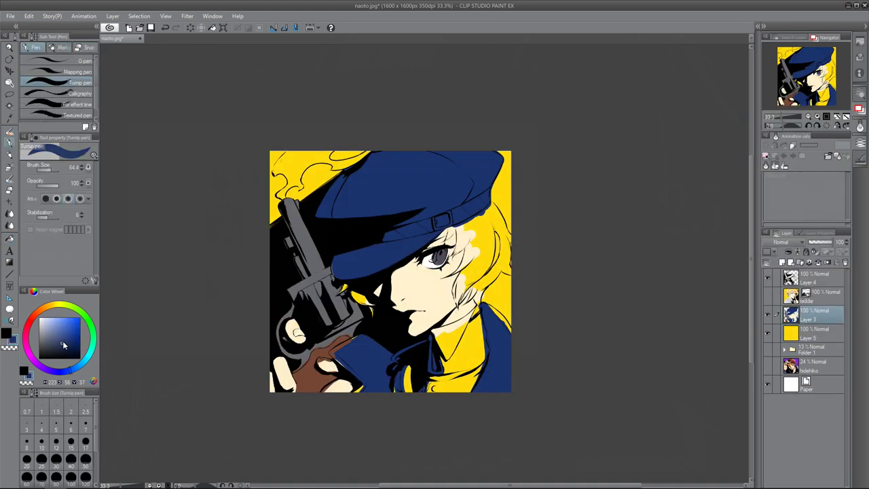
- Paint the hair in a slightly lighter blue and save the drawing as naoto
{"action": "left_click", "coordinate": [64, 339]}
{"action": "mouse_move", "coordinate": [468, 234]}
{"action": "left_mouse_down"}
{"action": "mouse_move", "coordinate": [475, 248]}
{"action": "mouse_move", "coordinate": [451, 241]}
{"action": "mouse_move", "coordinate": [475, 305]}
{"action": "mouse_move", "coordinate": [504, 257]}
{"action": "mouse_move", "coordinate": [479, 268]}
{"action": "mouse_move", "coordinate": [483, 245]}
{"action": "left_mouse_up"}
{"action": "left_click", "coordinate": [151, 27]}
{"action": "left_click", "coordinate": [473, 348]}
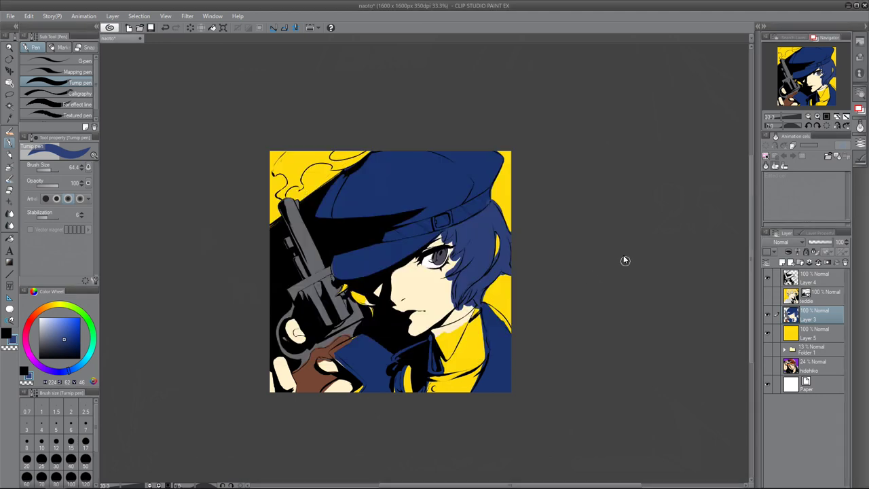
- Fill the ear and the remaining gaps at the neck with the sampled skin tone
{"action": "key", "text": "ctrl+plus"}
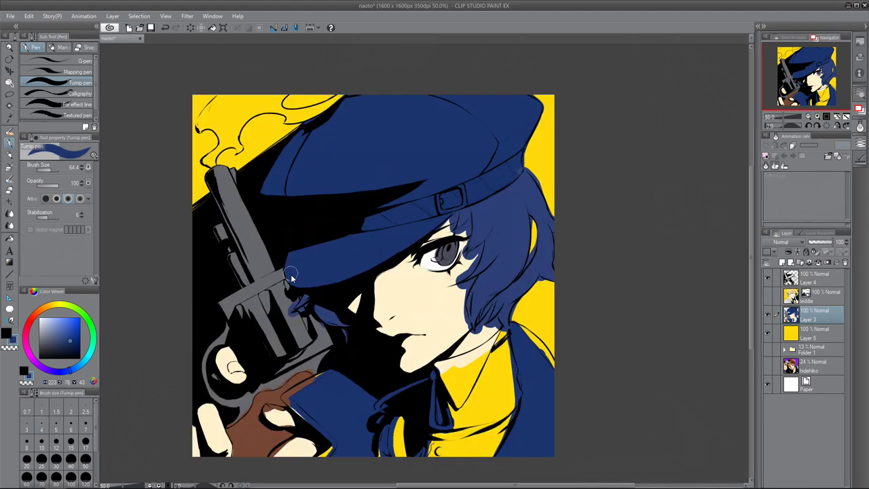
{"action": "left_click", "coordinate": [407, 285], "text": "alt"}
{"action": "left_click_drag", "start_coordinate": [531, 224], "coordinate": [532, 275]}
{"action": "mouse_move", "coordinate": [505, 331]}
{"action": "left_mouse_down"}
{"action": "mouse_move", "coordinate": [472, 361]}
{"action": "mouse_move", "coordinate": [431, 455]}
{"action": "mouse_move", "coordinate": [479, 431]}
{"action": "mouse_move", "coordinate": [458, 410]}
{"action": "mouse_move", "coordinate": [537, 411]}
{"action": "mouse_move", "coordinate": [330, 446]}
{"action": "mouse_move", "coordinate": [518, 328]}
{"action": "left_mouse_up"}
- Paint the shirt light grey and the cuff trim white, and touch up the ribbon with its own blue
{"action": "left_click", "coordinate": [475, 408], "text": "alt"}
{"action": "mouse_move", "coordinate": [333, 372]}
{"action": "left_mouse_down"}
{"action": "mouse_move", "coordinate": [312, 426]}
{"action": "mouse_move", "coordinate": [335, 453]}
{"action": "left_mouse_up"}
{"action": "left_click", "coordinate": [434, 376], "text": "alt"}
{"action": "mouse_move", "coordinate": [448, 407]}
{"action": "left_mouse_down"}
{"action": "mouse_move", "coordinate": [450, 426]}
{"action": "mouse_move", "coordinate": [426, 451]}
{"action": "mouse_move", "coordinate": [440, 419]}
{"action": "left_mouse_up"}
{"action": "left_click", "coordinate": [475, 394], "text": "alt"}
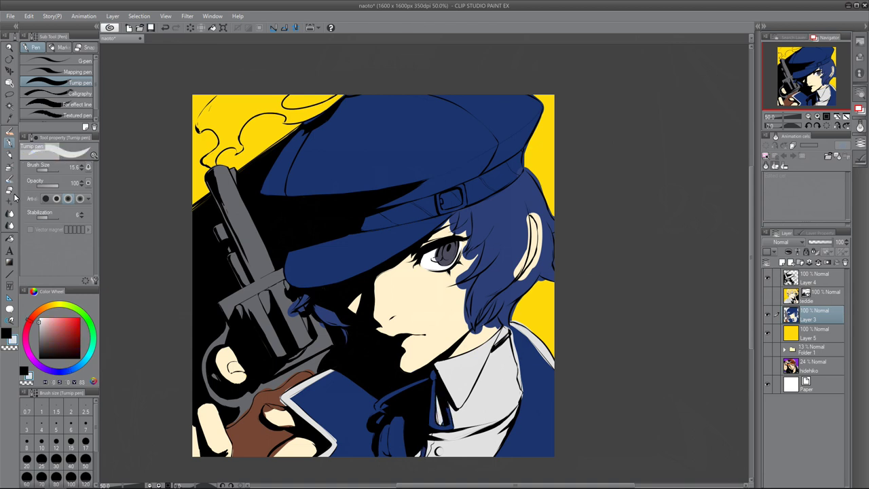
- Clean up the lines and colour edges around the collar, shoulder and ear, switching between the line art and colour layers
{"action": "key", "text": "e"}
{"action": "key", "text": "alt+]"}
{"action": "key", "text": "p"}
{"action": "key", "text": "alt+["}
{"action": "left_click", "coordinate": [516, 319], "text": "alt"}
{"action": "mouse_move", "coordinate": [489, 329]}
{"action": "left_mouse_down"}
{"action": "mouse_move", "coordinate": [511, 351]}
{"action": "mouse_move", "coordinate": [523, 406]}
{"action": "left_mouse_up"}
{"action": "left_click_drag", "start_coordinate": [547, 346], "coordinate": [513, 365]}
{"action": "left_click_drag", "start_coordinate": [509, 316], "coordinate": [504, 328]}
{"action": "mouse_move", "coordinate": [531, 214]}
{"action": "left_mouse_down"}
{"action": "mouse_move", "coordinate": [520, 280]}
{"action": "mouse_move", "coordinate": [532, 247]}
{"action": "left_mouse_up"}
- Refine the hair's edge along the face with sampled skin tone and blue, using the Turnip and Mapping pens
{"action": "left_click", "coordinate": [421, 291], "text": "alt"}
{"action": "mouse_move", "coordinate": [461, 212]}
{"action": "left_mouse_down"}
{"action": "mouse_move", "coordinate": [437, 234]}
{"action": "mouse_move", "coordinate": [472, 227]}
{"action": "mouse_move", "coordinate": [462, 282]}
{"action": "left_mouse_up"}
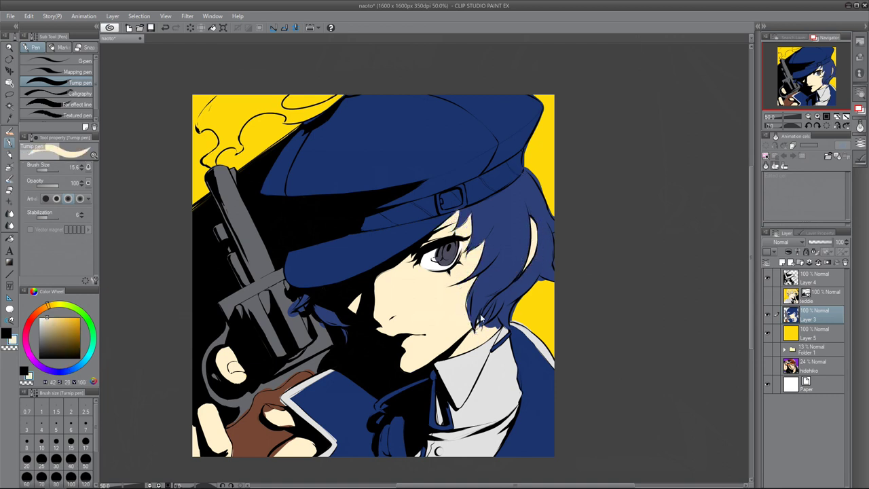
{"action": "left_click", "coordinate": [68, 71]}
{"action": "left_click", "coordinate": [476, 284], "text": "alt"}
{"action": "left_click_drag", "start_coordinate": [467, 290], "coordinate": [474, 331]}
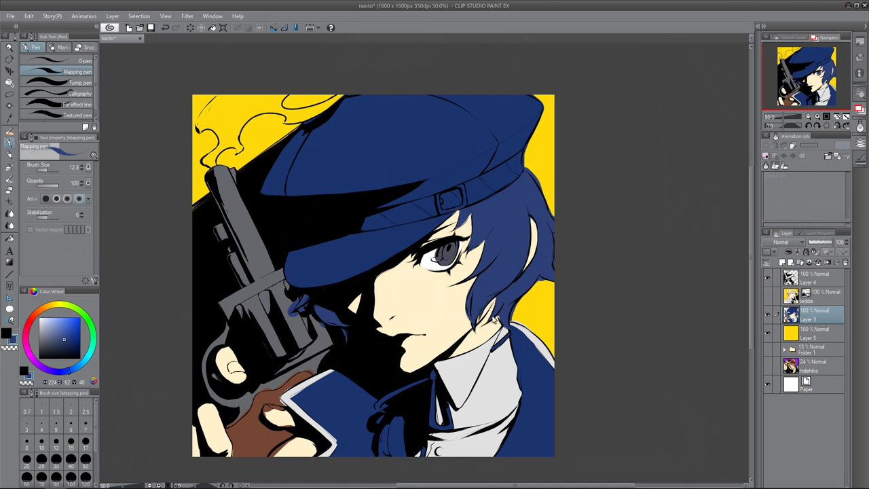
- Touch up the eye, the revolver's frame and the thumb with colours sampled from the drawing
{"action": "left_click", "coordinate": [440, 241], "text": "alt"}
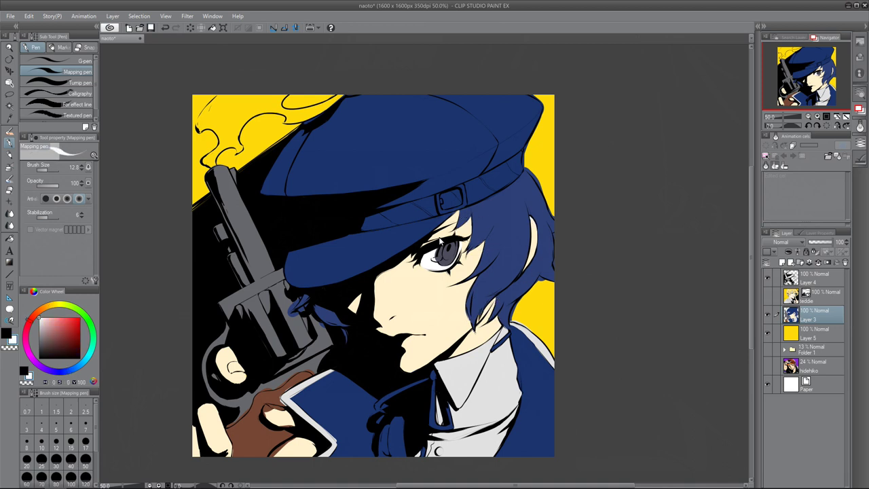
{"action": "left_click", "coordinate": [288, 314], "text": "alt"}
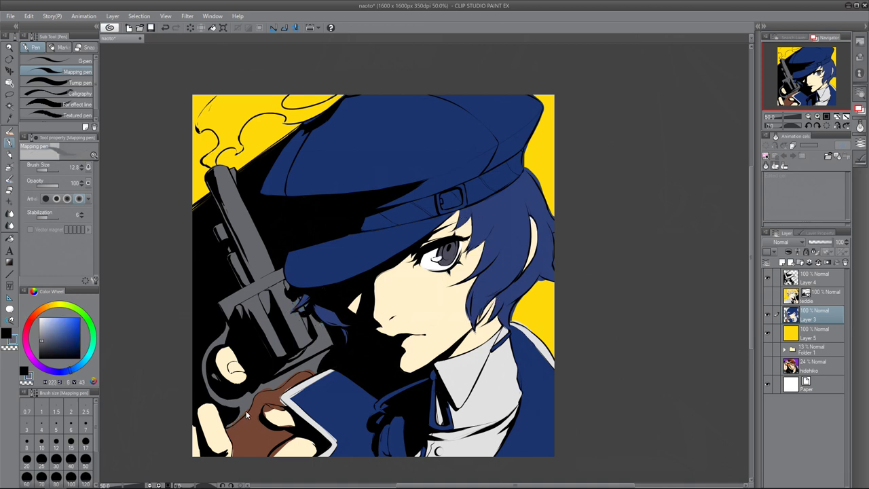
{"action": "left_click", "coordinate": [271, 410], "text": "alt"}
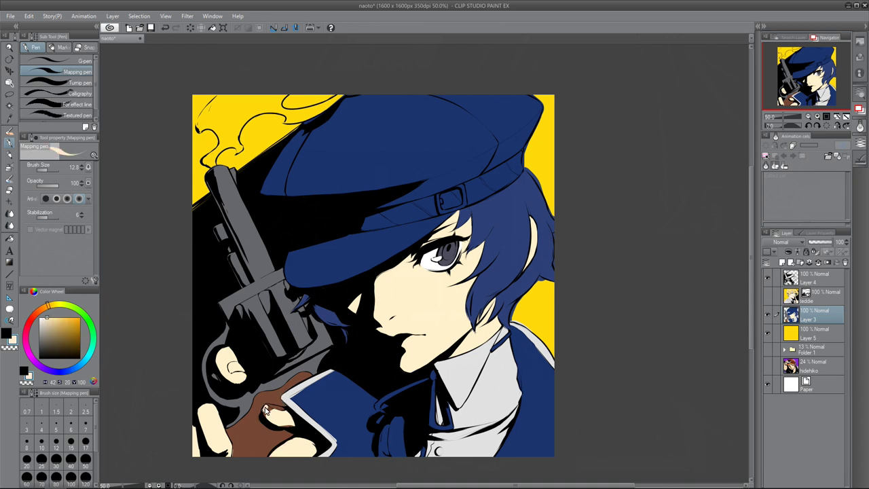
{"action": "left_click", "coordinate": [278, 422], "text": "alt"}
- Trace the inside of the smoke's outline in white and fill the smoke with white
{"action": "mouse_move", "coordinate": [207, 102]}
{"action": "left_mouse_down"}
{"action": "mouse_move", "coordinate": [222, 117]}
{"action": "mouse_move", "coordinate": [211, 167]}
{"action": "mouse_move", "coordinate": [238, 142]}
{"action": "mouse_move", "coordinate": [211, 131]}
{"action": "mouse_move", "coordinate": [267, 113]}
{"action": "mouse_move", "coordinate": [287, 125]}
{"action": "mouse_move", "coordinate": [340, 97]}
{"action": "mouse_move", "coordinate": [289, 96]}
{"action": "left_mouse_up"}
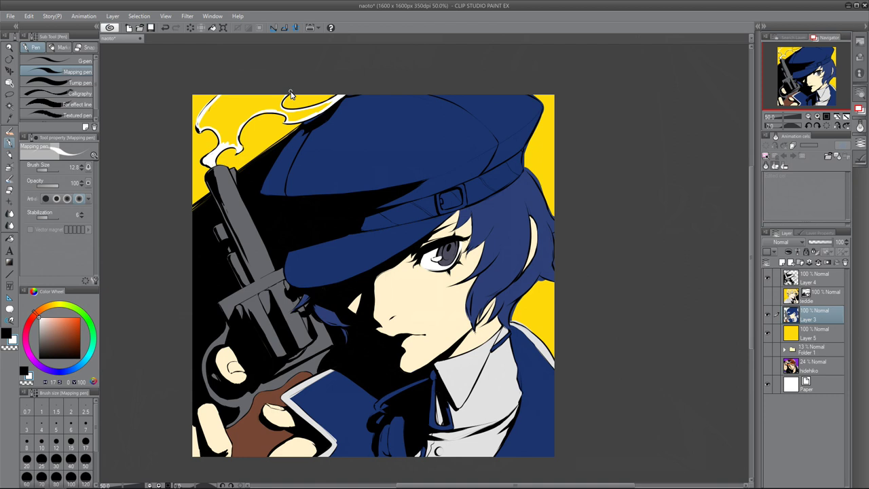
{"action": "key", "text": "g"}
{"action": "left_click", "coordinate": [255, 112]}
- Darken the neck ribbon's blue and erase colour spilling past the outer edges of the hair and cap
{"action": "key", "text": "p"}
{"action": "left_click", "coordinate": [300, 401], "text": "alt"}
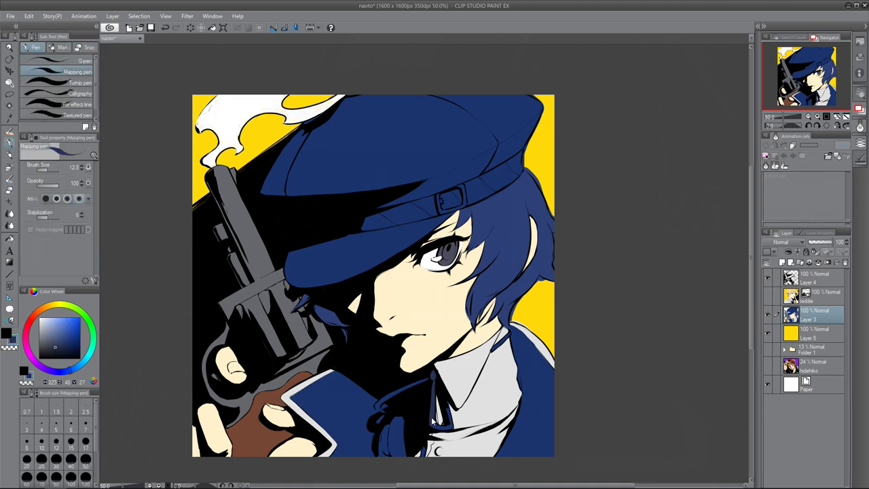
{"action": "left_click", "coordinate": [479, 339], "text": "alt"}
{"action": "key", "text": "e"}
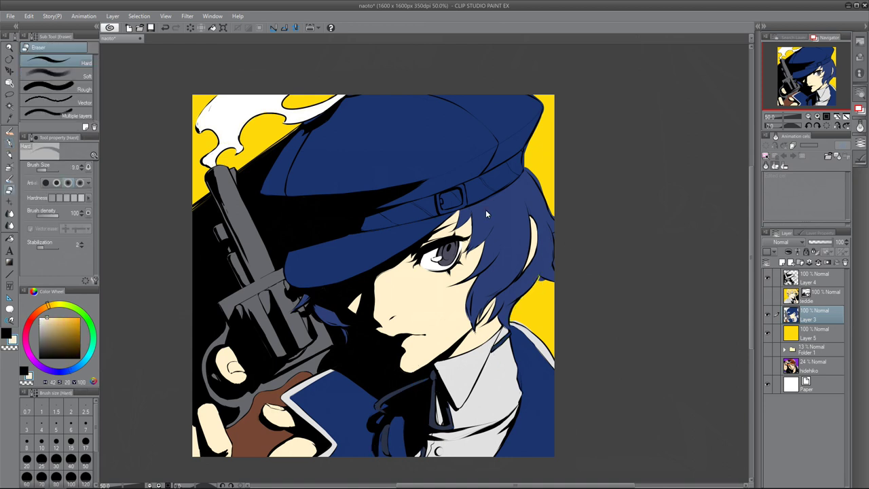
{"action": "mouse_move", "coordinate": [549, 214]}
{"action": "left_mouse_down"}
{"action": "mouse_move", "coordinate": [525, 171]}
{"action": "mouse_move", "coordinate": [536, 101]}
{"action": "left_mouse_up"}
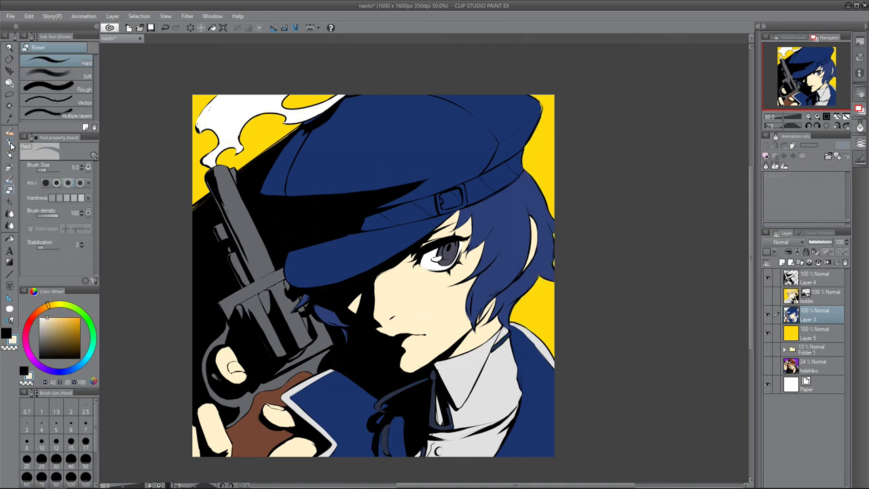
- Colour the cap band's buckle frame grey with the Mapping pen on the colour layer
{"action": "key", "text": "p"}
{"action": "left_click", "coordinate": [530, 190], "text": "alt"}
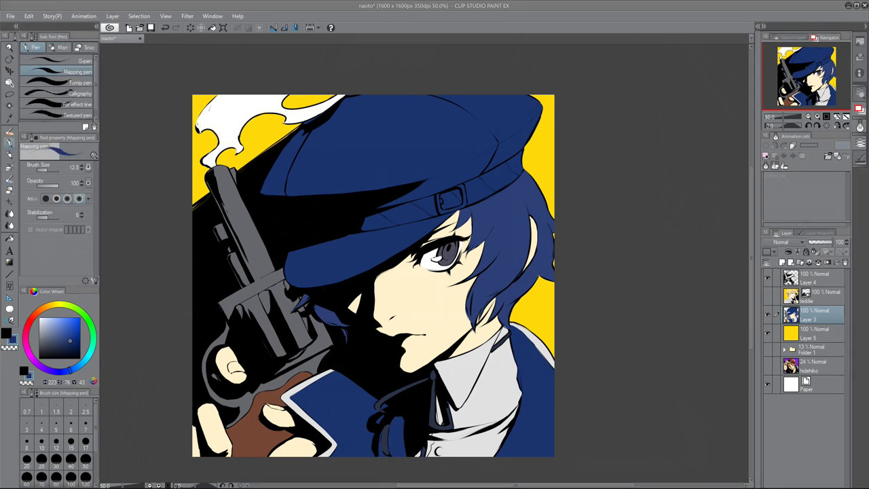
{"action": "key", "text": "e"}
{"action": "left_click", "coordinate": [429, 366], "text": "ctrl+shift"}
{"action": "left_click", "coordinate": [438, 198], "text": "ctrl+shift"}
{"action": "key", "text": "p"}
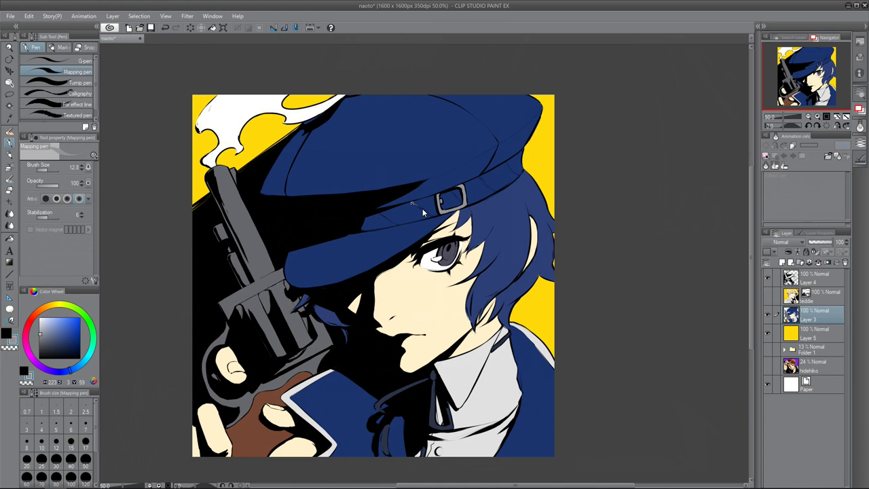
- Shade the cap's band with darker blue patches on both sides of the buckle
{"action": "left_click", "coordinate": [394, 204], "text": "alt"}
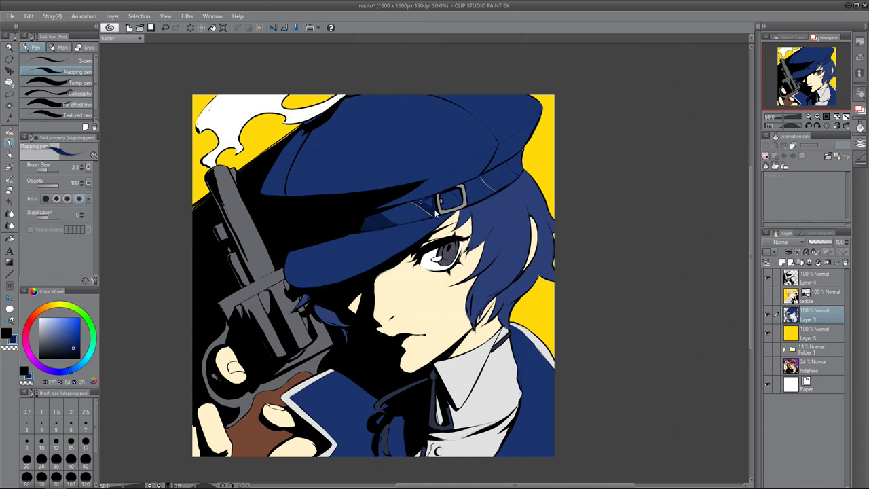
{"action": "left_click_drag", "start_coordinate": [443, 207], "coordinate": [452, 209]}
{"action": "mouse_move", "coordinate": [516, 177]}
{"action": "left_mouse_down"}
{"action": "mouse_move", "coordinate": [483, 176]}
{"action": "mouse_move", "coordinate": [515, 170]}
{"action": "left_mouse_up"}
{"action": "left_click", "coordinate": [514, 179], "text": "alt"}
{"action": "left_click", "coordinate": [406, 305], "text": "alt"}
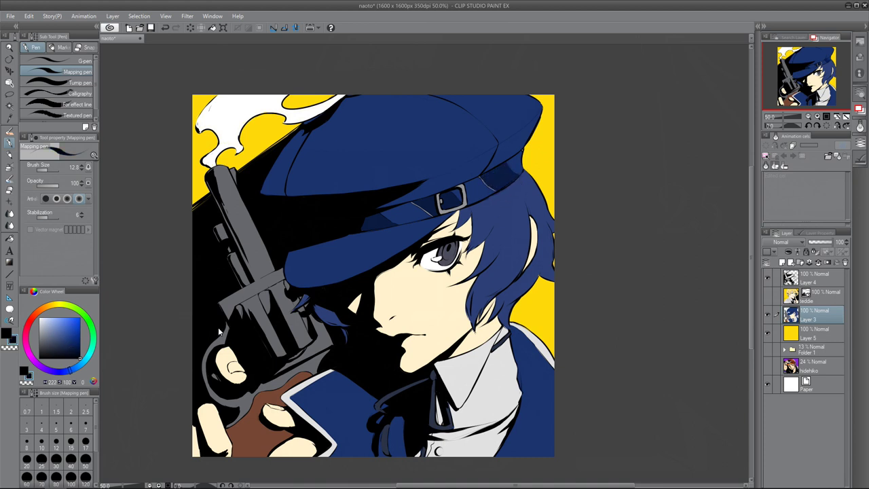
{"action": "left_click", "coordinate": [435, 372], "text": "ctrl+shift"}
{"action": "left_click_drag", "start_coordinate": [471, 281], "coordinate": [468, 327]}
{"action": "key", "text": "ctrl+z"}
{"action": "key", "text": "ctrl+z"}
{"action": "left_click_drag", "start_coordinate": [454, 276], "coordinate": [479, 298]}
{"action": "key", "text": "ctrl+z"}
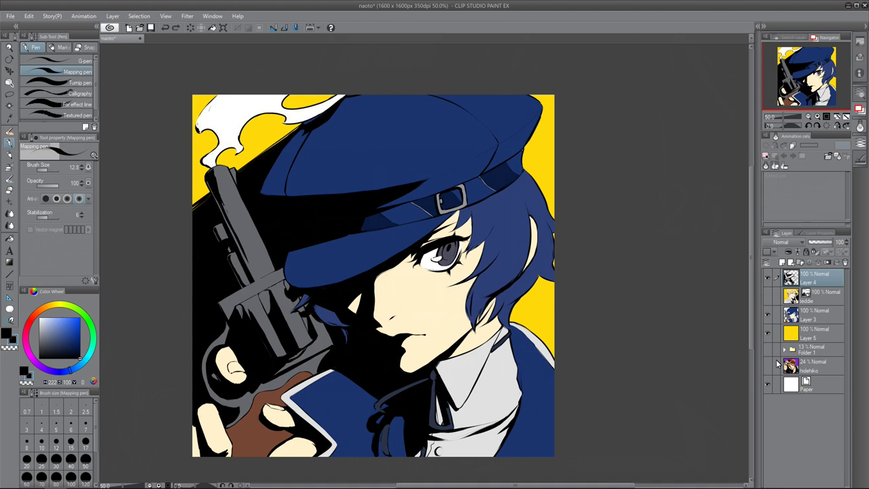
- Duplicate the Layer 4 line art as a blurred copy at 80% opacity and add an empty layer on top
{"action": "key", "text": "ctrl+shift+d"}
{"action": "key", "text": "ctrl+shift+g"}
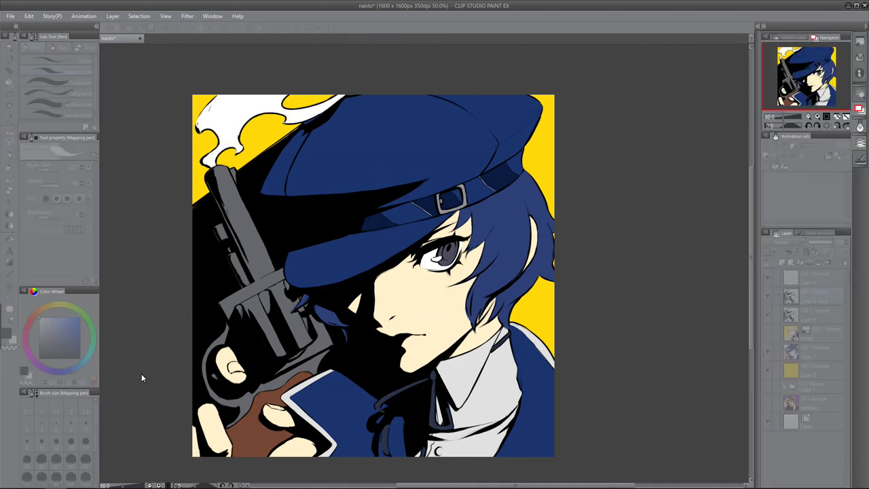
{"action": "key", "text": "Return"}
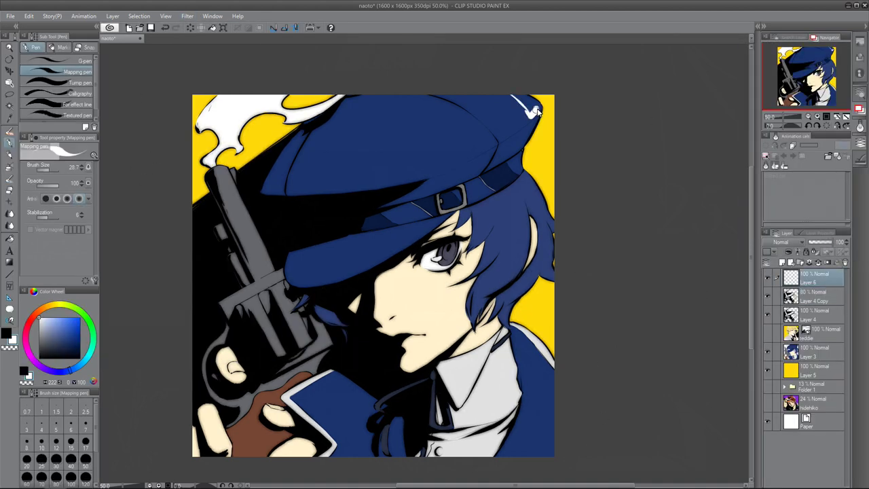
- Paint white highlights on the cap's outer corner and the hair with the Mapping pen
{"action": "key", "text": "e"}
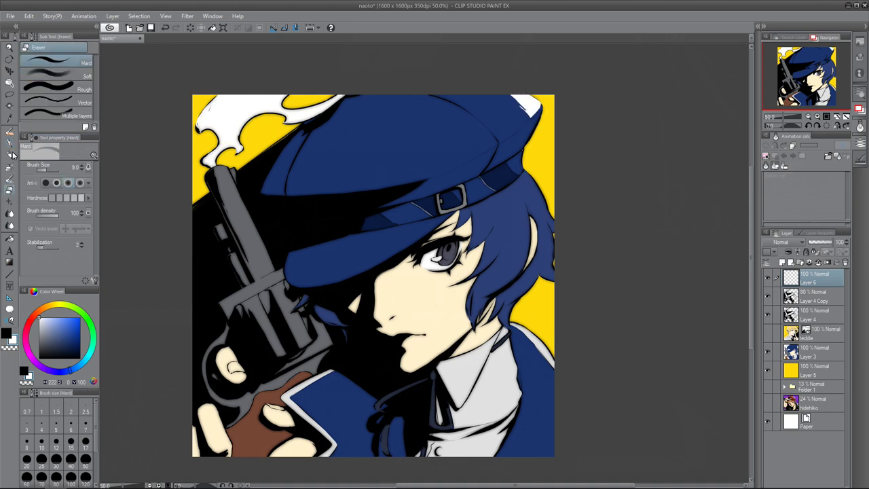
{"action": "left_click", "coordinate": [9, 142]}
{"action": "mouse_move", "coordinate": [539, 205]}
{"action": "left_mouse_down"}
{"action": "mouse_move", "coordinate": [546, 228]}
{"action": "mouse_move", "coordinate": [522, 195]}
{"action": "left_mouse_up"}
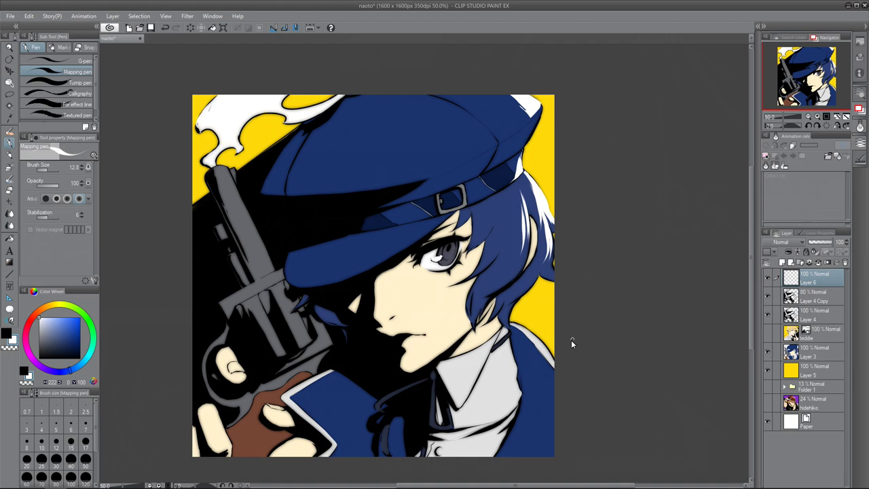
- Try to tint the lower lip pink on Layer 3
{"action": "left_click", "coordinate": [806, 350]}
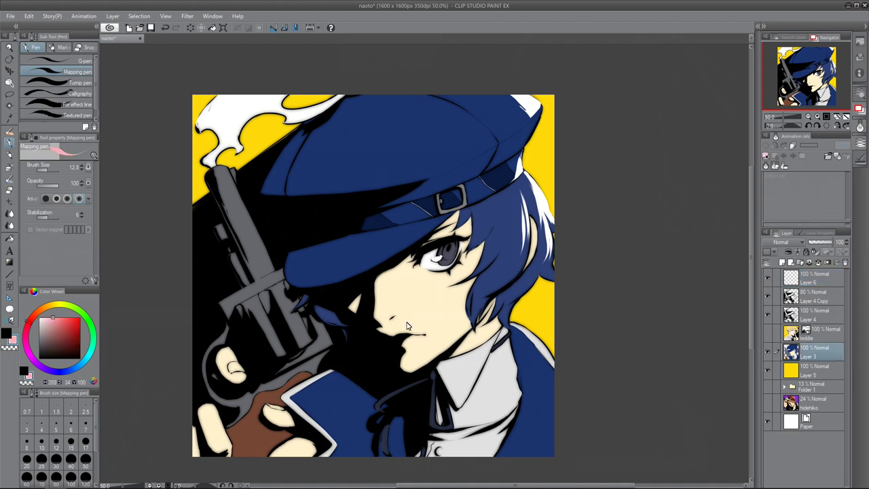
{"action": "key", "text": "ctrl+z"}
{"action": "left_click", "coordinate": [415, 339], "text": "alt"}
{"action": "key", "text": "ctrl+z"}
{"action": "left_click", "coordinate": [38, 313]}
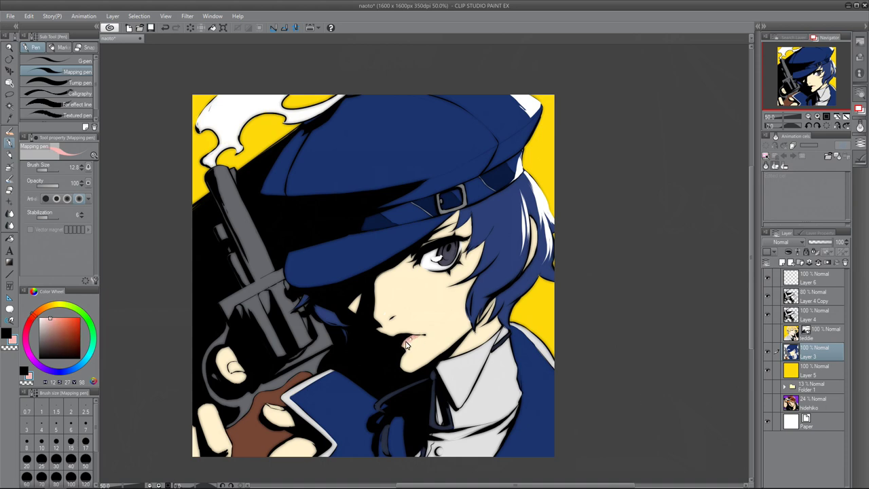
{"action": "key", "text": "ctrl+z"}
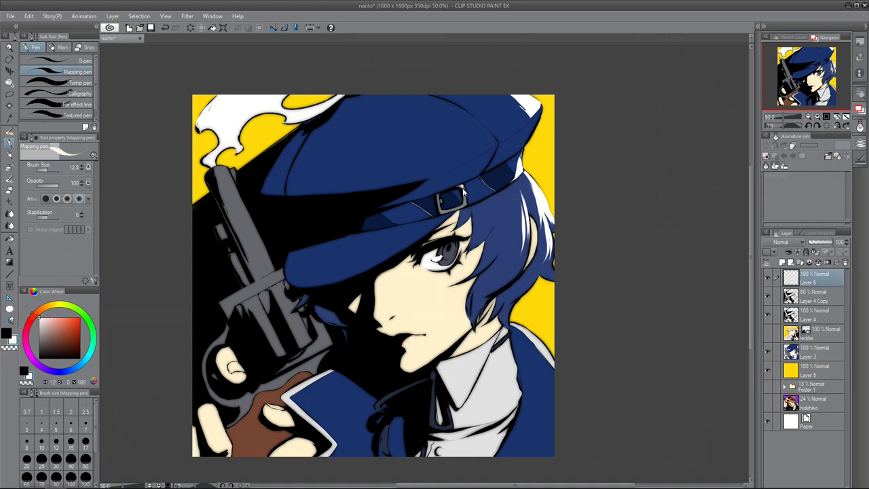
- Add white highlights to the shirt collar and along the revolver's barrel and cylinder
{"action": "left_click_drag", "start_coordinate": [505, 338], "coordinate": [517, 378]}
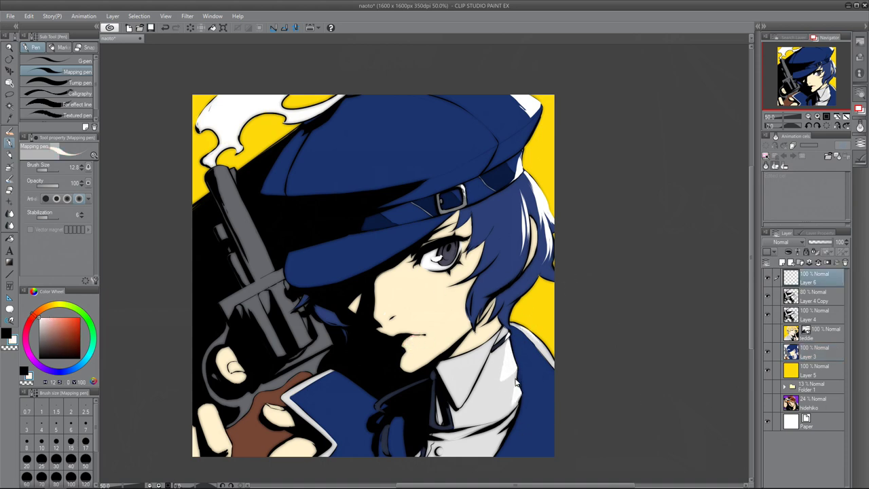
{"action": "left_click_drag", "start_coordinate": [227, 174], "coordinate": [307, 343]}
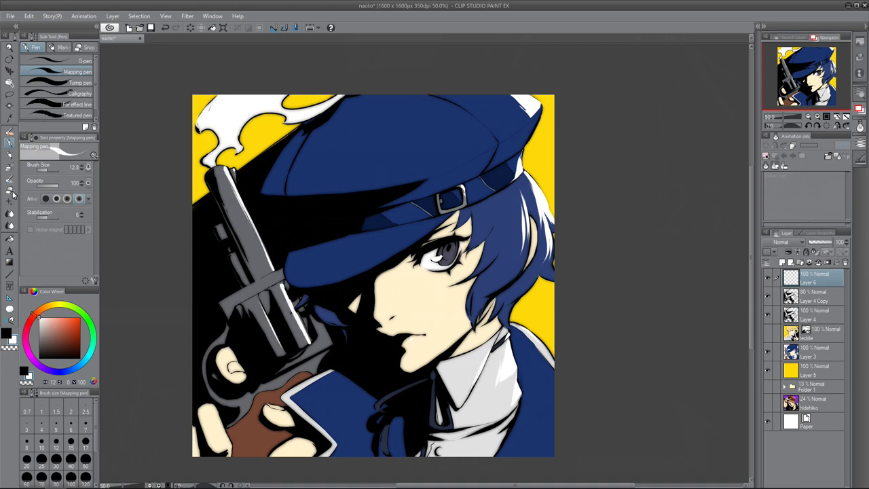
{"action": "key", "text": "e"}
- Draw a thin white highlight along the lower edge of the cap's brim and trim it with the eraser
{"action": "left_click", "coordinate": [10, 142]}
{"action": "left_click_drag", "start_coordinate": [439, 218], "coordinate": [367, 265]}
{"action": "key", "text": "e"}
{"action": "left_click_drag", "start_coordinate": [439, 220], "coordinate": [380, 261]}
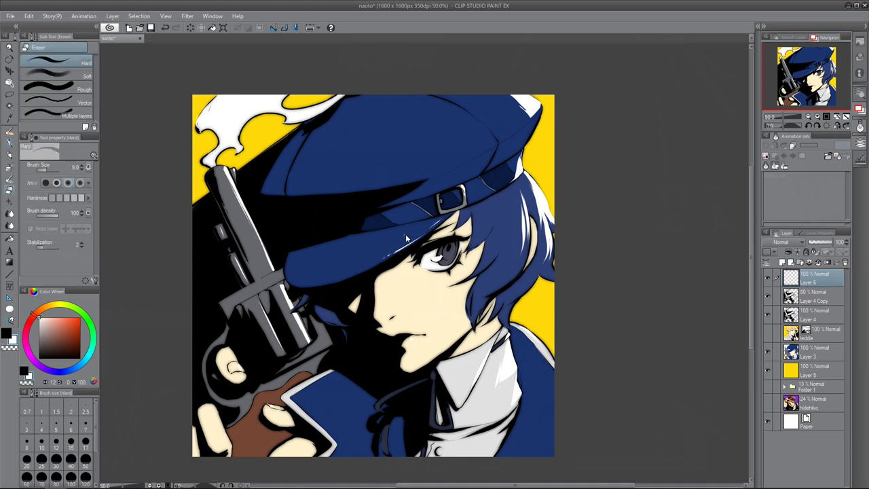
- Sign the drawing beside the hair on a new layer using the Oil paint flat brush, and duplicate the signature layer
{"action": "key", "text": "ctrl+minus"}
{"action": "key", "text": "b"}
{"action": "key", "text": "ctrl+alt+0"}
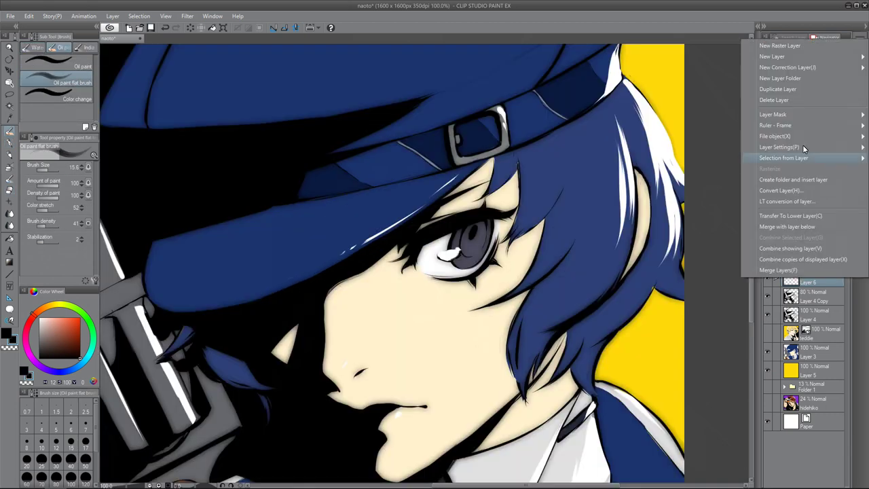
{"action": "left_click", "coordinate": [802, 145]}
{"action": "mouse_move", "coordinate": [486, 253]}
{"action": "left_mouse_down"}
{"action": "mouse_move", "coordinate": [500, 256]}
{"action": "mouse_move", "coordinate": [543, 235]}
{"action": "left_mouse_up"}
{"action": "key", "text": "ctrl+c"}
{"action": "key", "text": "ctrl+v"}
{"action": "key", "text": "ctrl+0"}
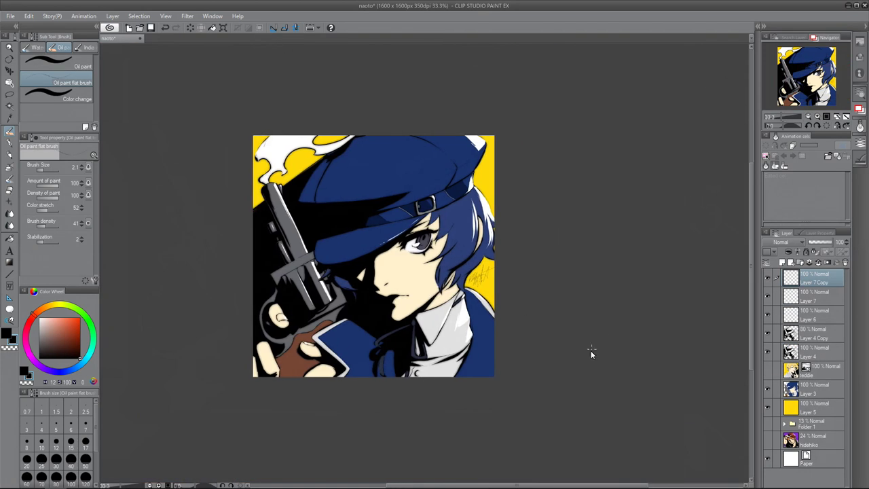
- Paint black shapes around the smoke on a new layer above the yellow background, and clean them up with the eraser
{"action": "left_click", "coordinate": [815, 405]}
{"action": "left_click", "coordinate": [782, 262]}
{"action": "key", "text": "p"}
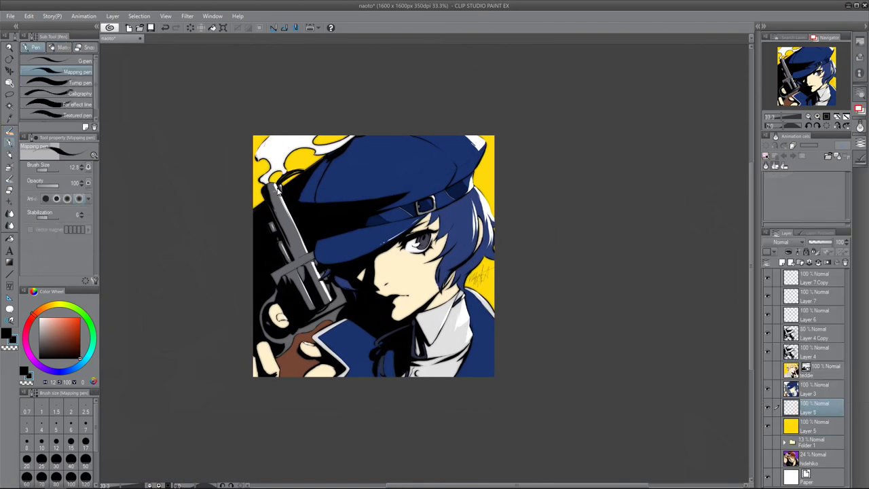
{"action": "left_click_drag", "start_coordinate": [302, 174], "coordinate": [256, 191]}
{"action": "mouse_move", "coordinate": [289, 150]}
{"action": "left_mouse_down"}
{"action": "mouse_move", "coordinate": [329, 170]}
{"action": "mouse_move", "coordinate": [285, 175]}
{"action": "mouse_move", "coordinate": [252, 198]}
{"action": "left_mouse_up"}
{"action": "key", "text": "e"}
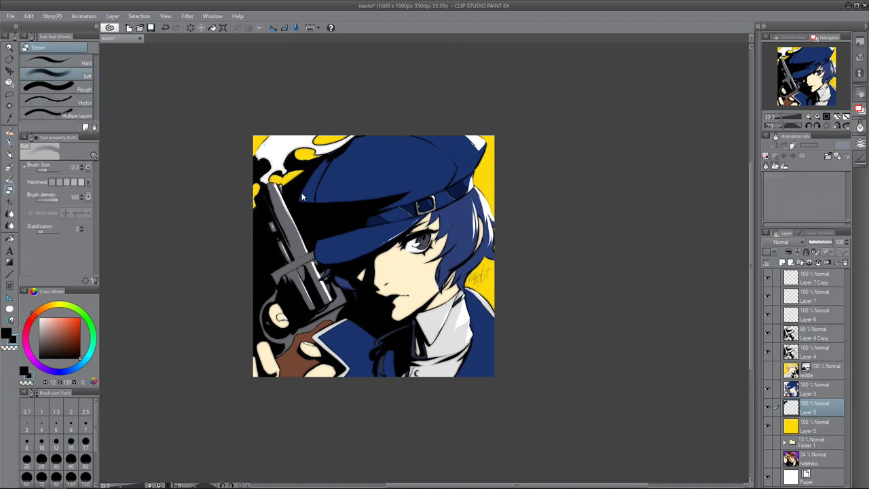
{"action": "left_click_drag", "start_coordinate": [291, 171], "coordinate": [336, 163]}
- Save the drawing and save a PNG version as naoto.png
{"action": "key", "text": "ctrl+s"}
{"action": "key", "text": "shift+alt+s"}
{"action": "key", "text": "Return"}
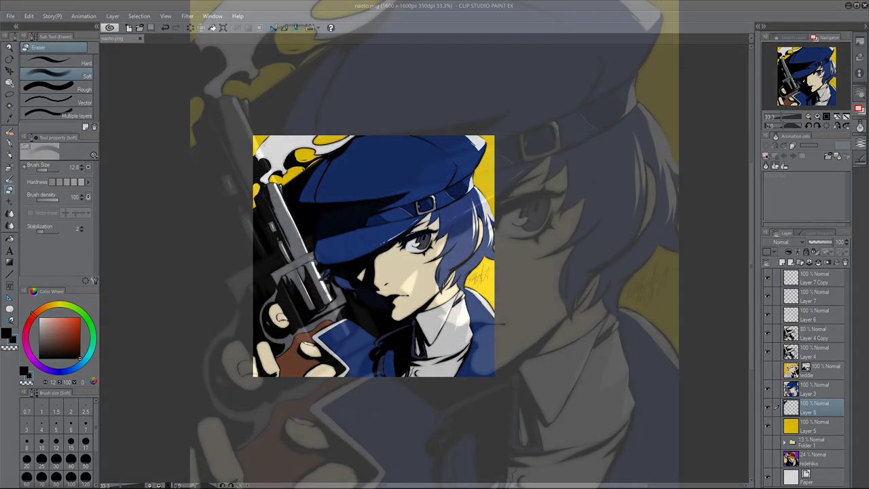